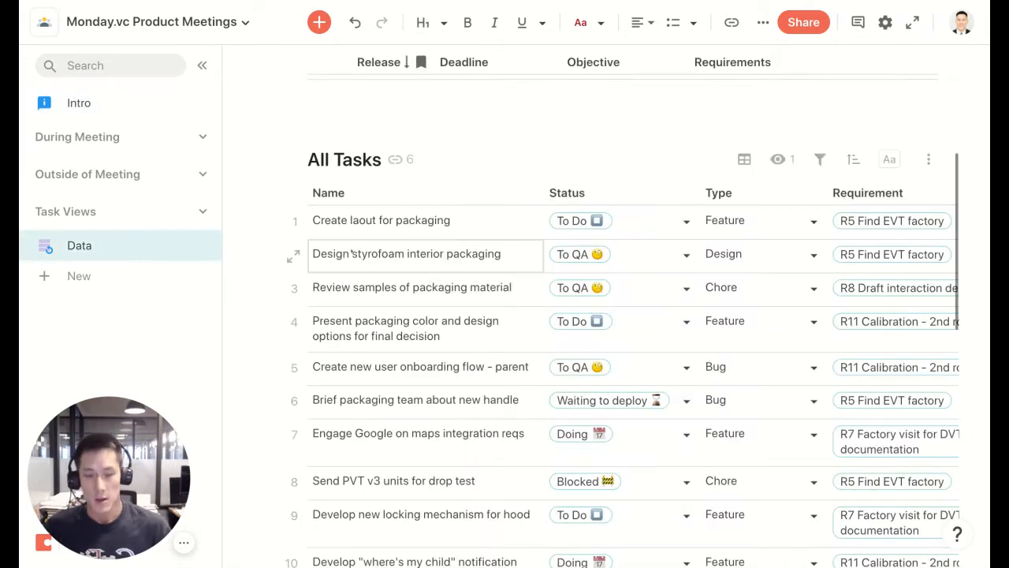
Examine the Releases and All Tasks tables on the Data page, including the formula-driven Releases columns.
{"action": "key", "text": "ctrl+minus"}
{"action": "key", "text": "ctrl+minus"}
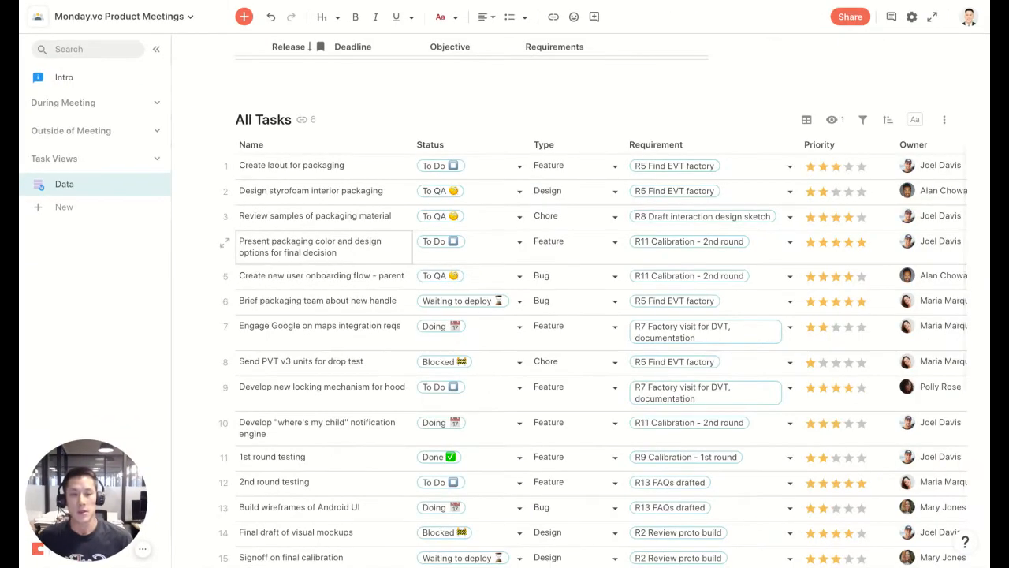
{"action": "key", "text": "ctrl+minus"}
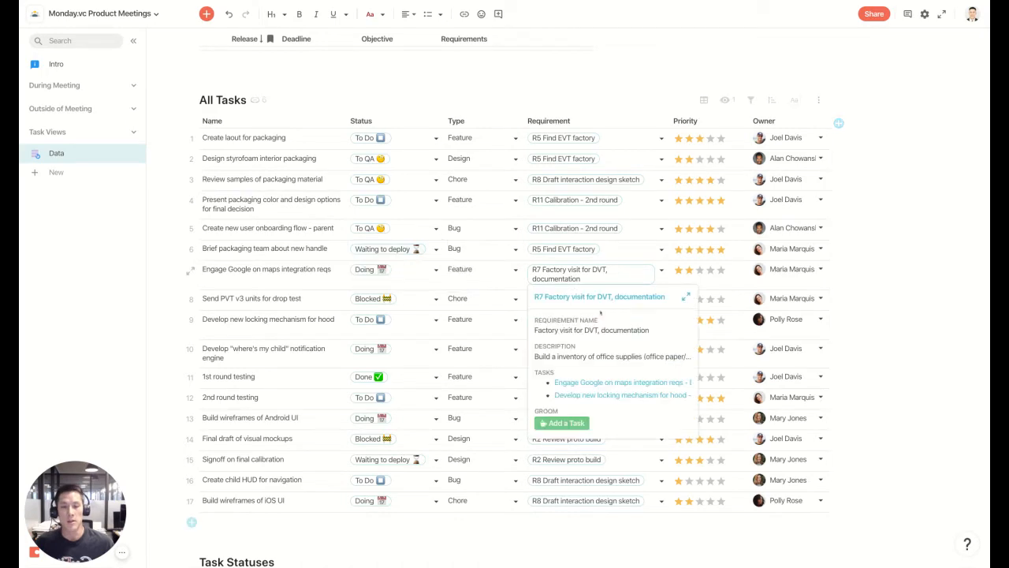
{"action": "scroll", "coordinate": [824, 270], "scroll_direction": "up", "scroll_amount": 5}
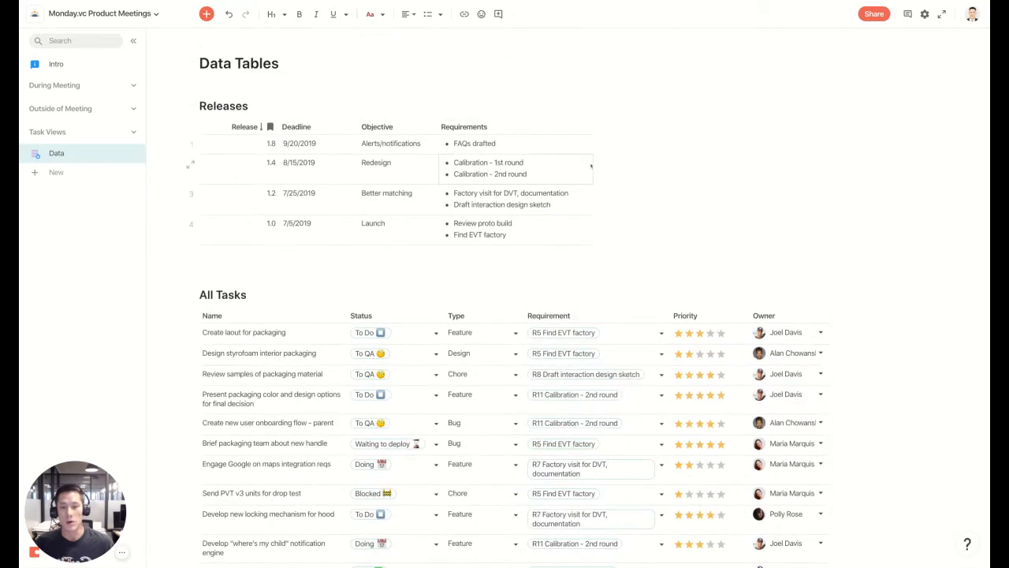
{"action": "key", "text": "ctrl+plus"}
{"action": "key", "text": "ctrl+plus"}
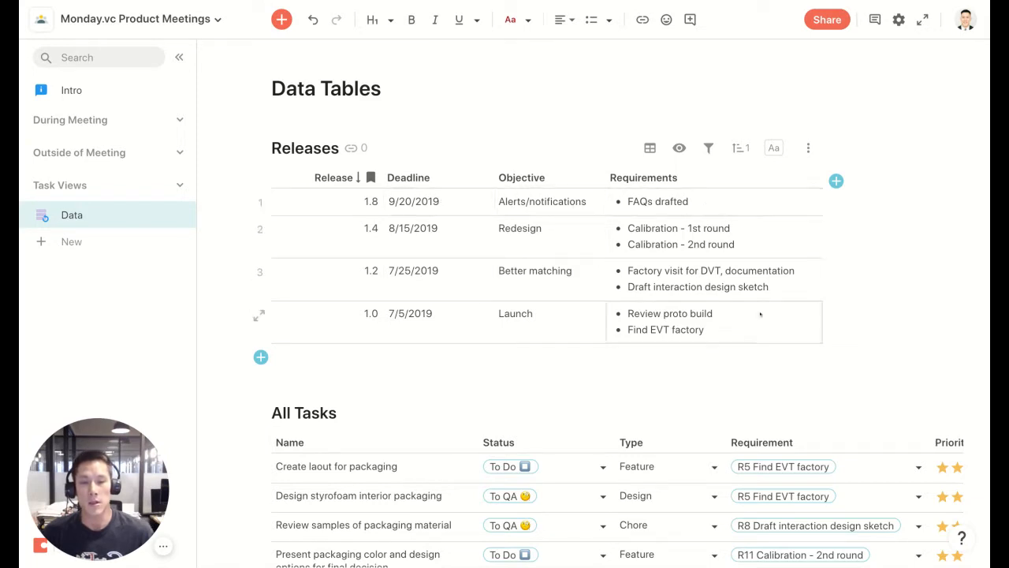
{"action": "double_click", "coordinate": [791, 247]}
{"action": "left_click", "coordinate": [676, 203]}
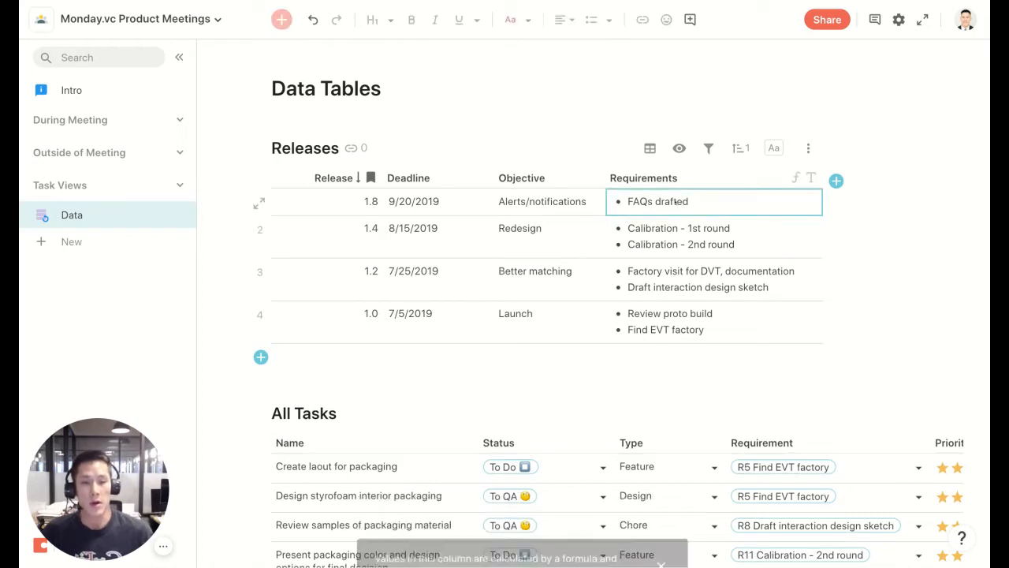
{"action": "double_click", "coordinate": [556, 203]}
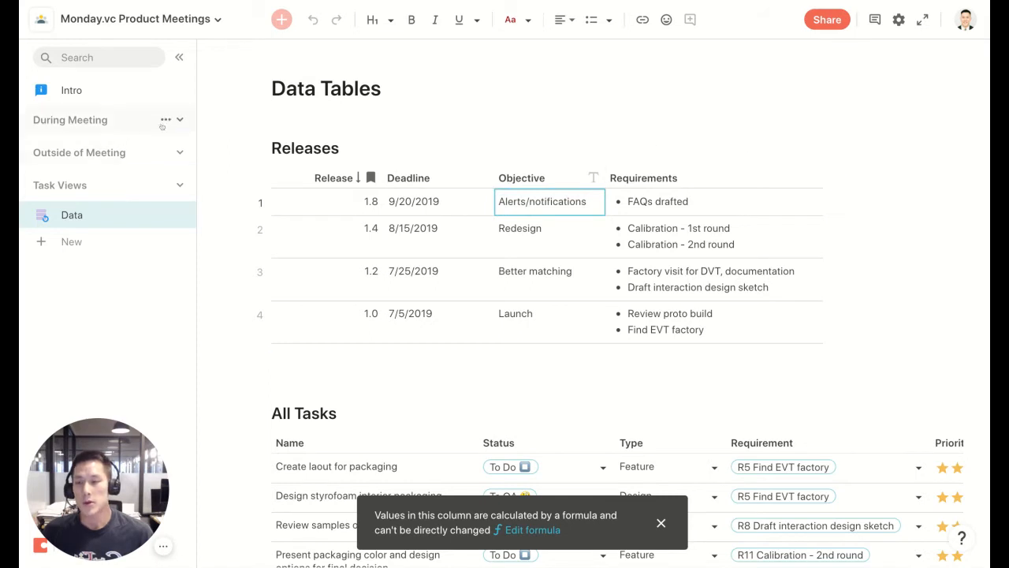
Open the Requirements page from the Outside of Meeting section and view its full table.
{"action": "left_click", "coordinate": [180, 155]}
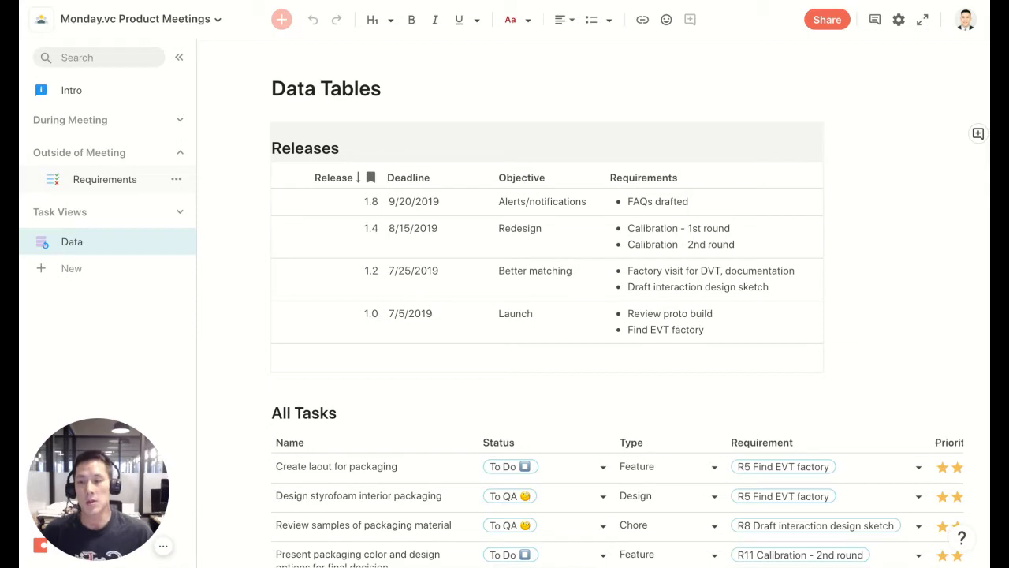
{"action": "left_click", "coordinate": [105, 179]}
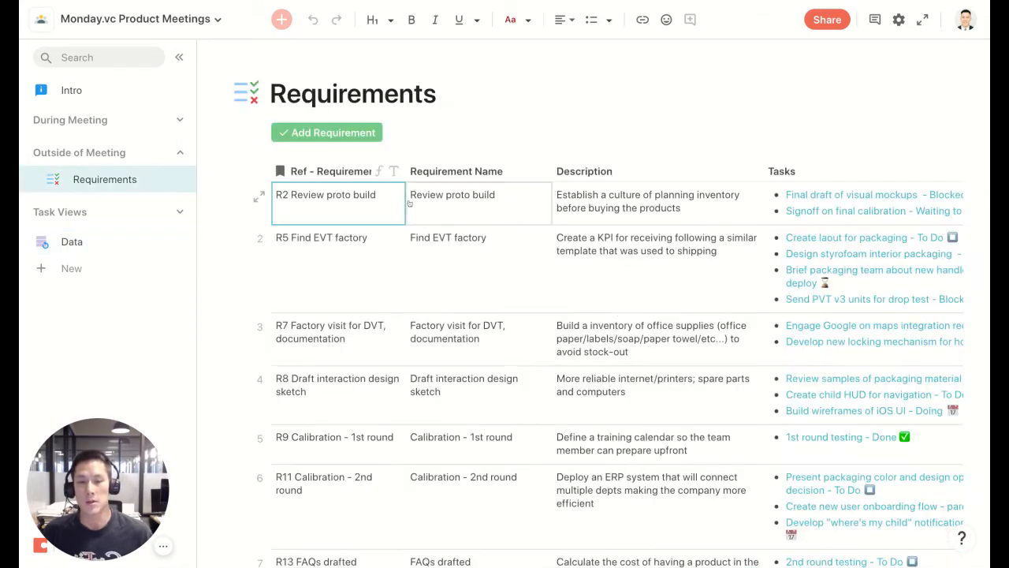
{"action": "left_click", "coordinate": [179, 56]}
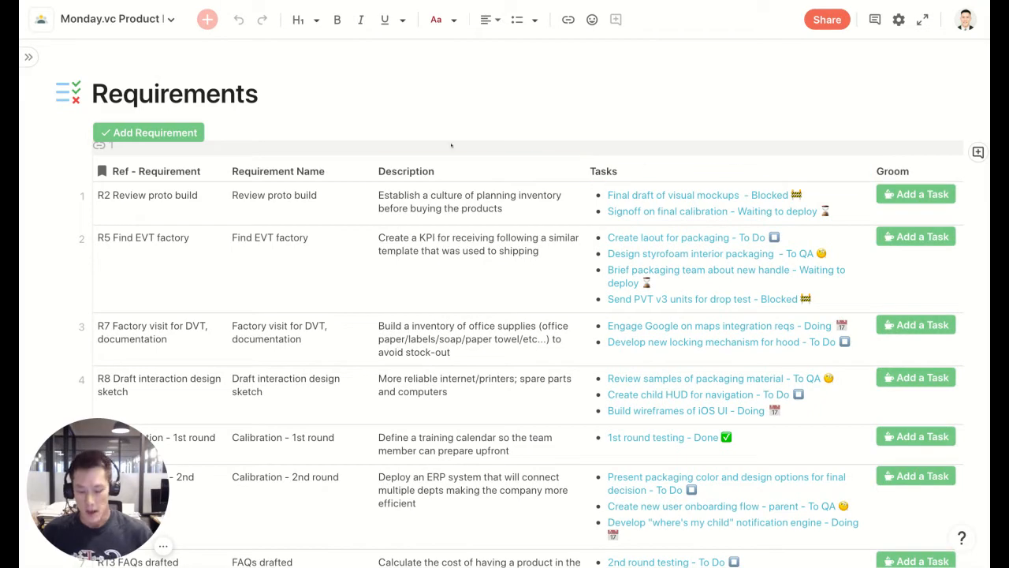
{"action": "key", "text": "ctrl+minus"}
{"action": "scroll", "coordinate": [339, 193], "scroll_direction": "down", "scroll_amount": 1}
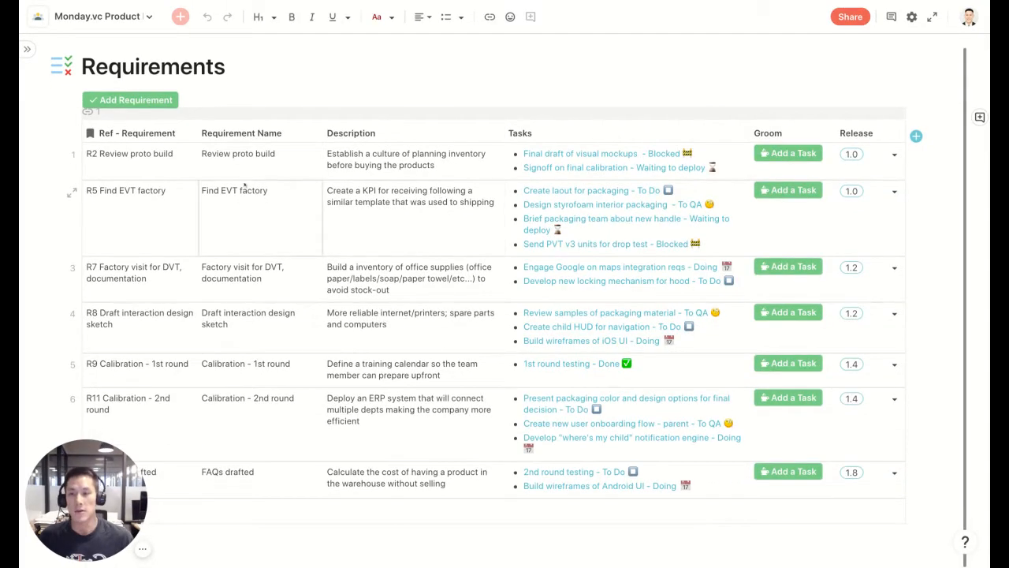
Add a new requirement row to the Requirements table.
{"action": "left_click", "coordinate": [138, 164]}
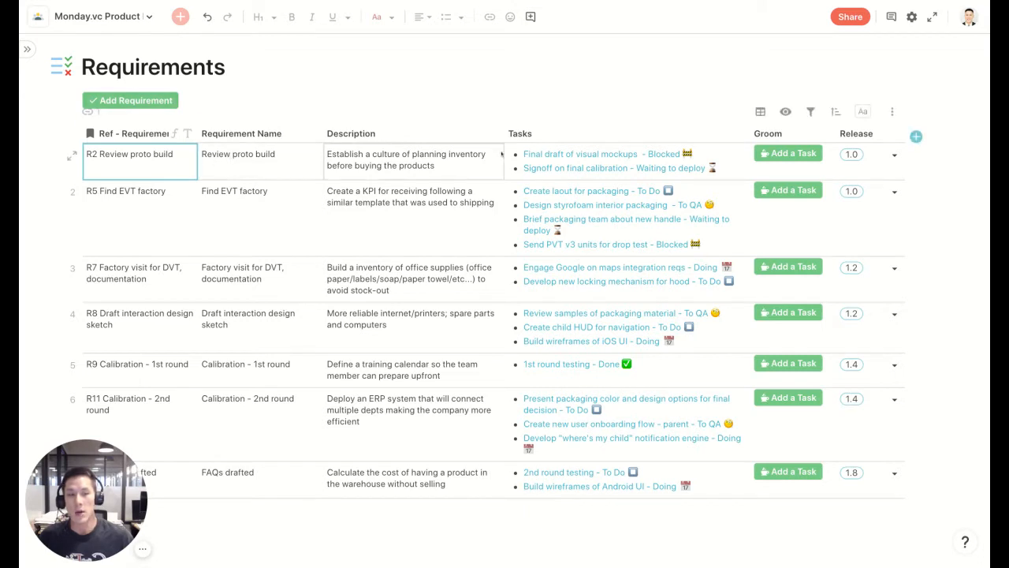
{"action": "left_click", "coordinate": [161, 105]}
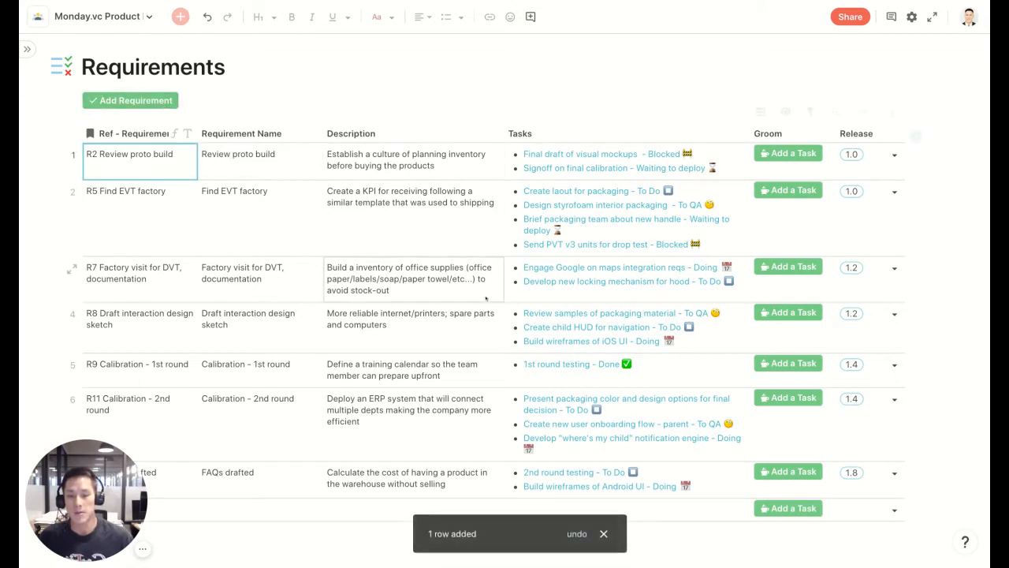
{"action": "scroll", "coordinate": [236, 442], "scroll_direction": "down", "scroll_amount": 1}
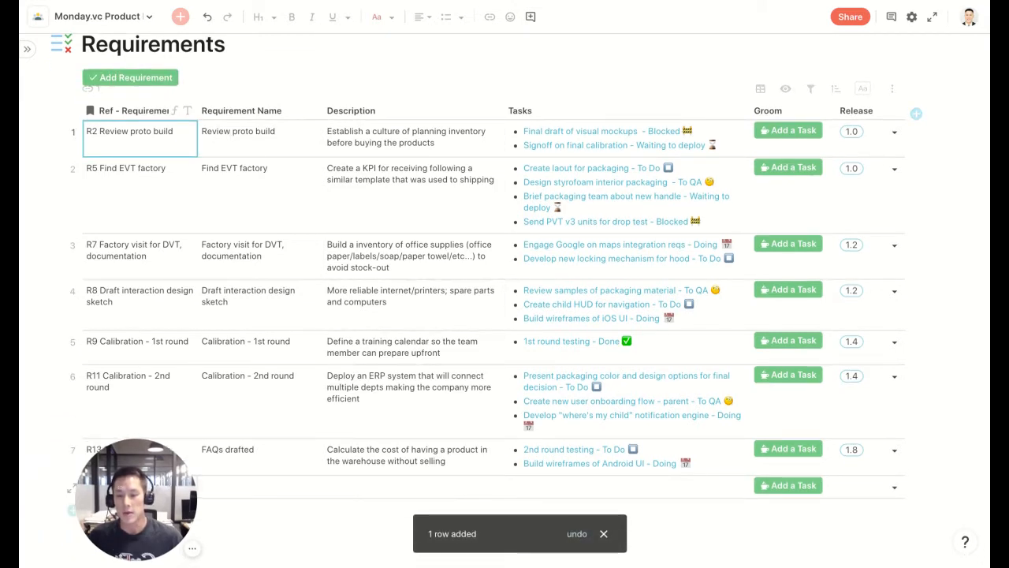
{"action": "left_click", "coordinate": [224, 487]}
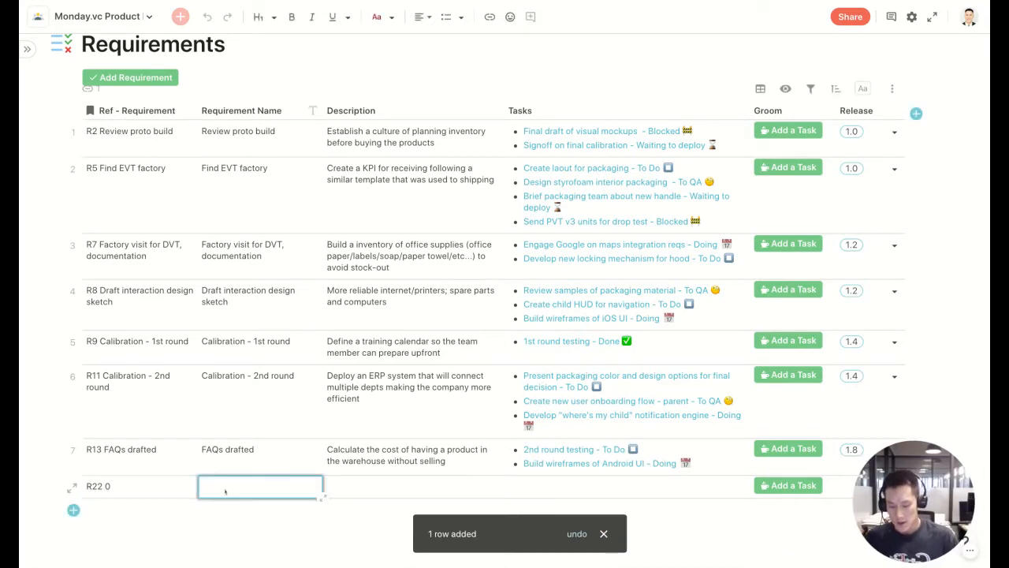
Name the new requirement Release mobile app.
{"action": "type", "text": "Release mo"}
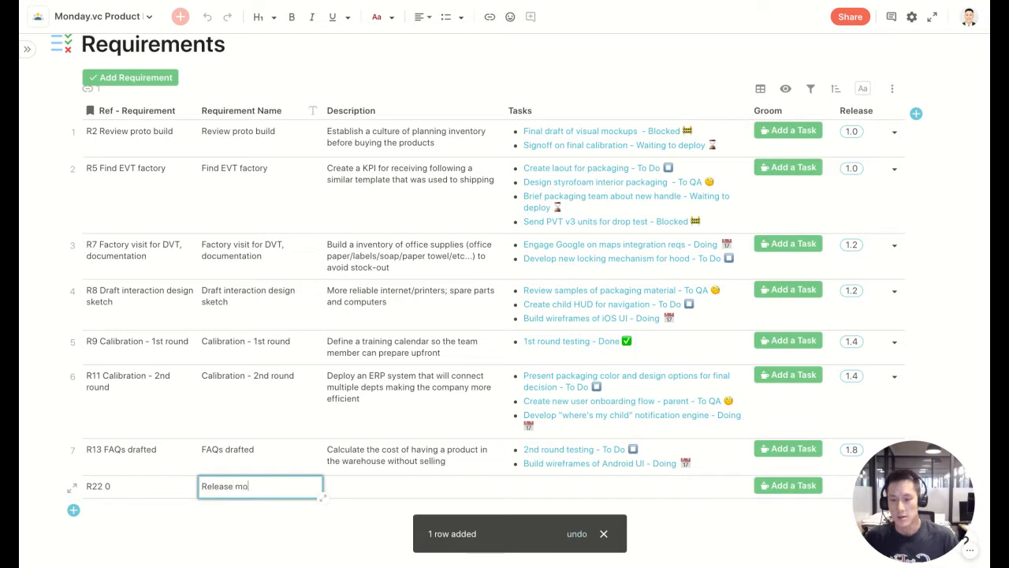
{"action": "type", "text": "bile ap"}
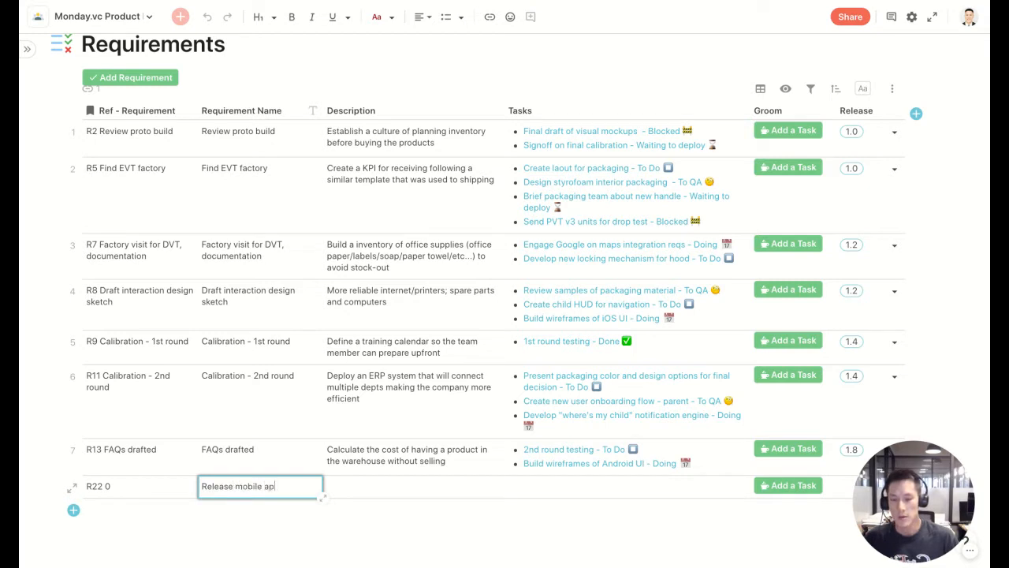
{"action": "type", "text": "p"}
{"action": "key", "text": "Tab"}
Enter the new requirement's description as Our first mobile app.
{"action": "left_click", "coordinate": [385, 491]}
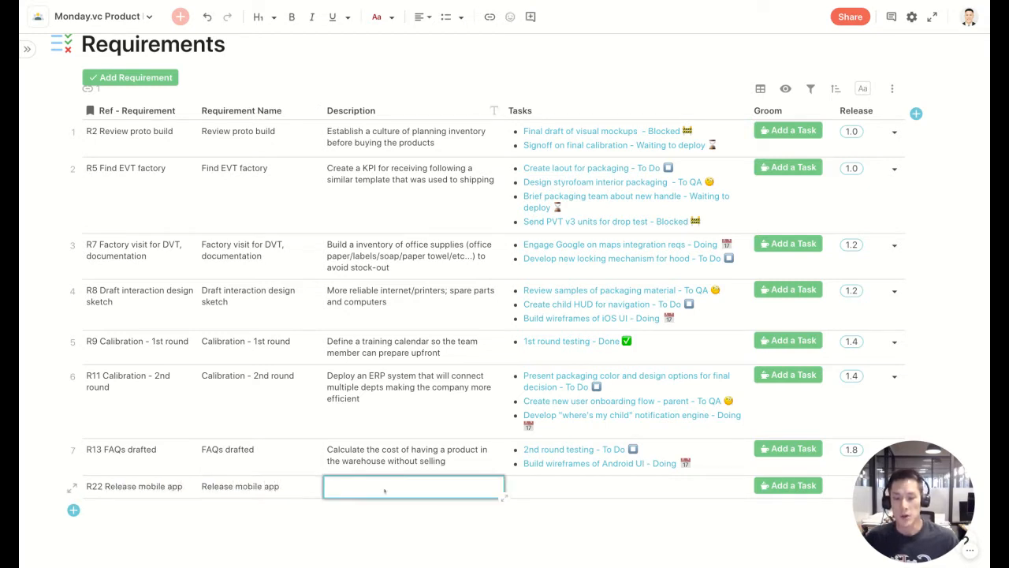
{"action": "type", "text": "Our first monbile a"}
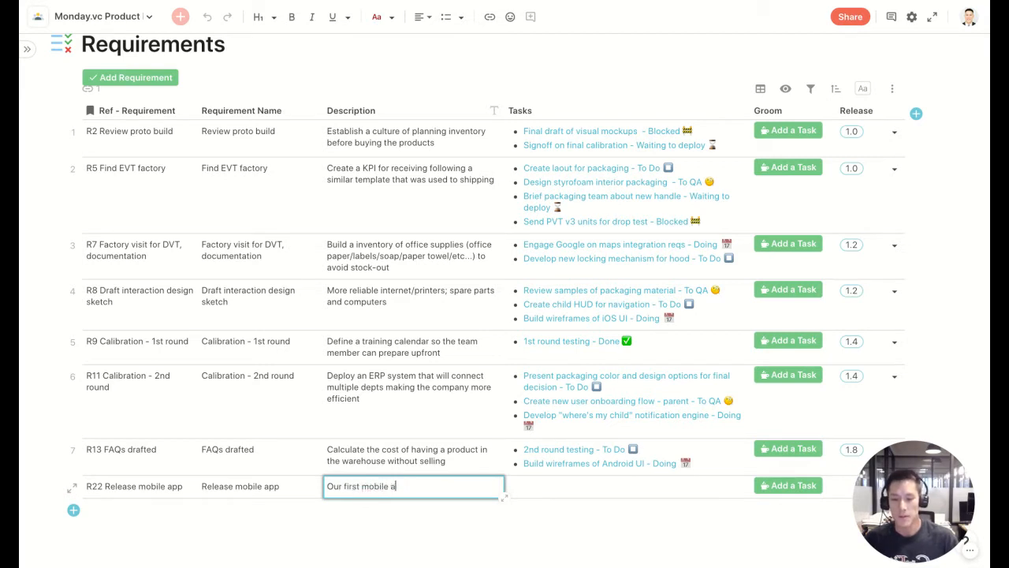
{"action": "type", "text": "pp"}
{"action": "key", "text": "Tab"}
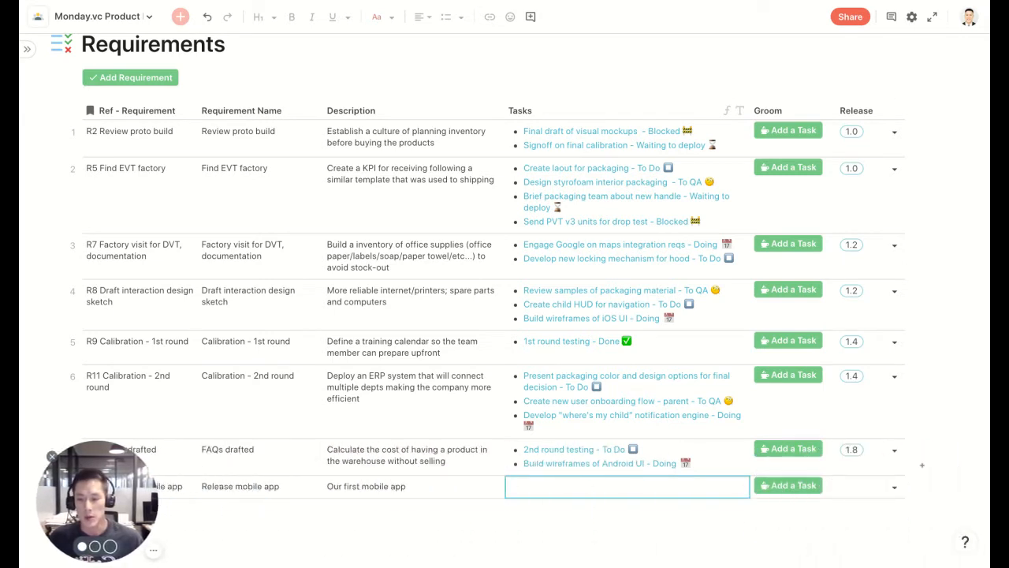
Assign the new requirement to release 1.8.
{"action": "left_click", "coordinate": [895, 488]}
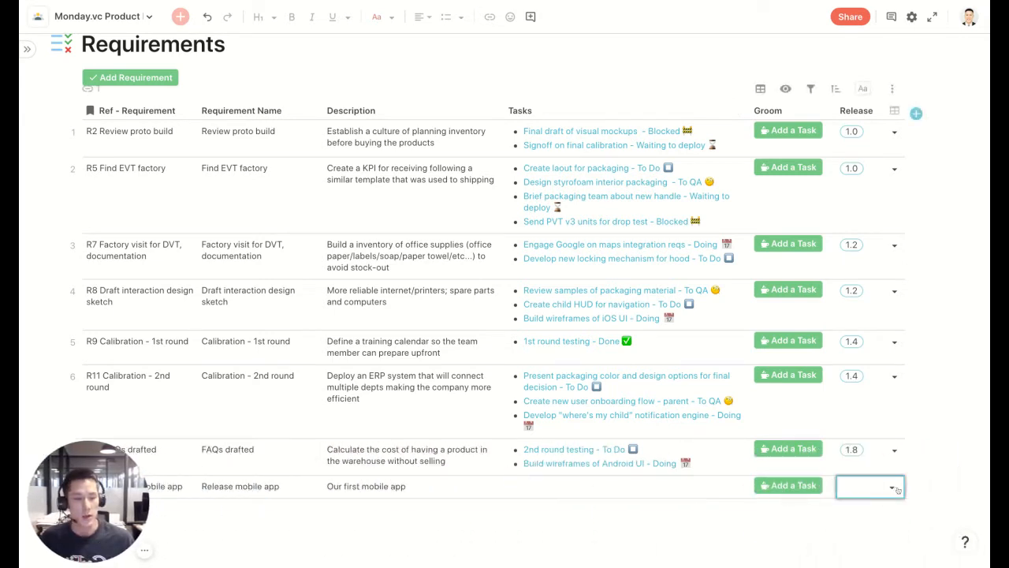
{"action": "left_click", "coordinate": [895, 488]}
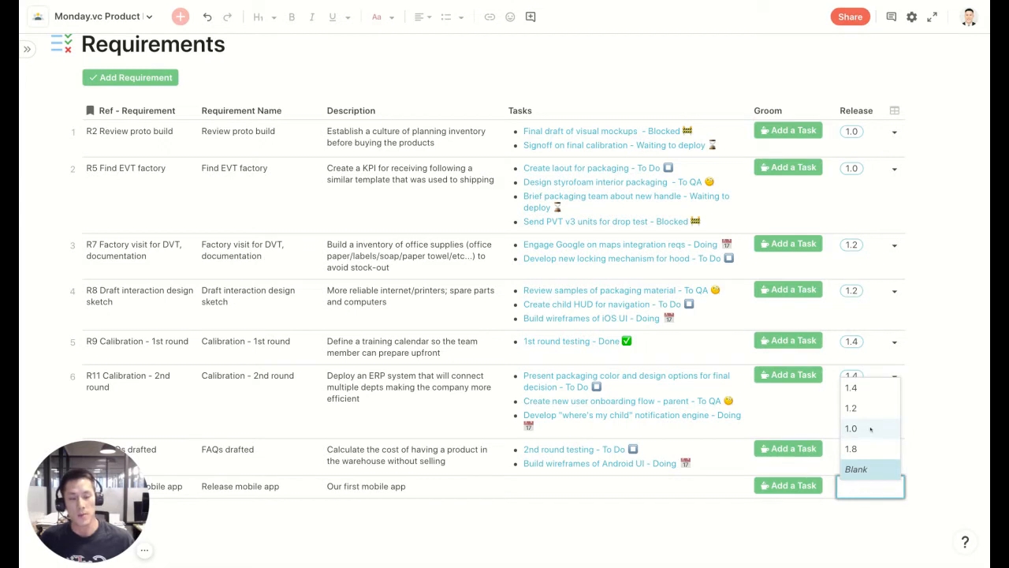
{"action": "mouse_move", "coordinate": [871, 428]}
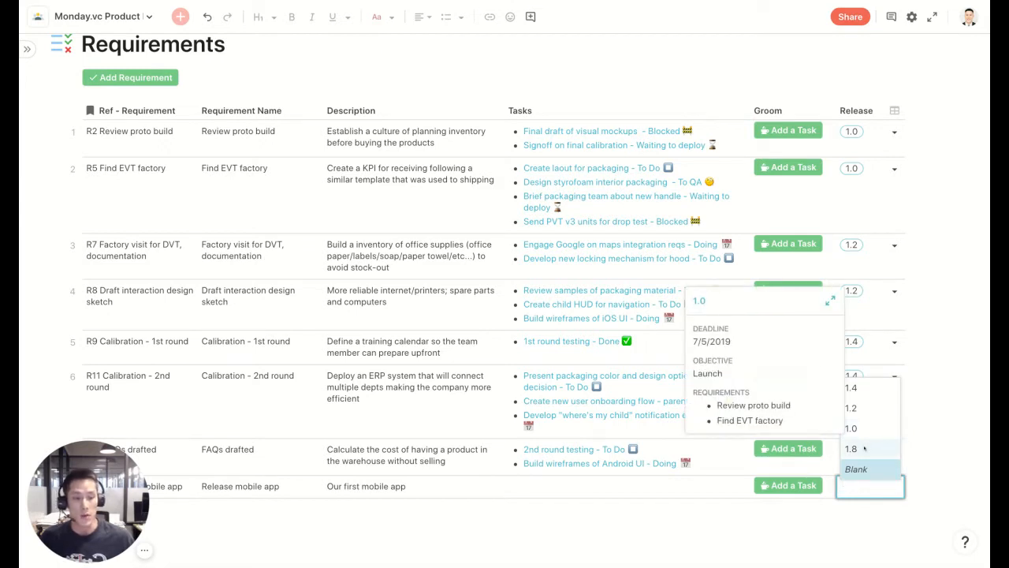
{"action": "left_click", "coordinate": [862, 448]}
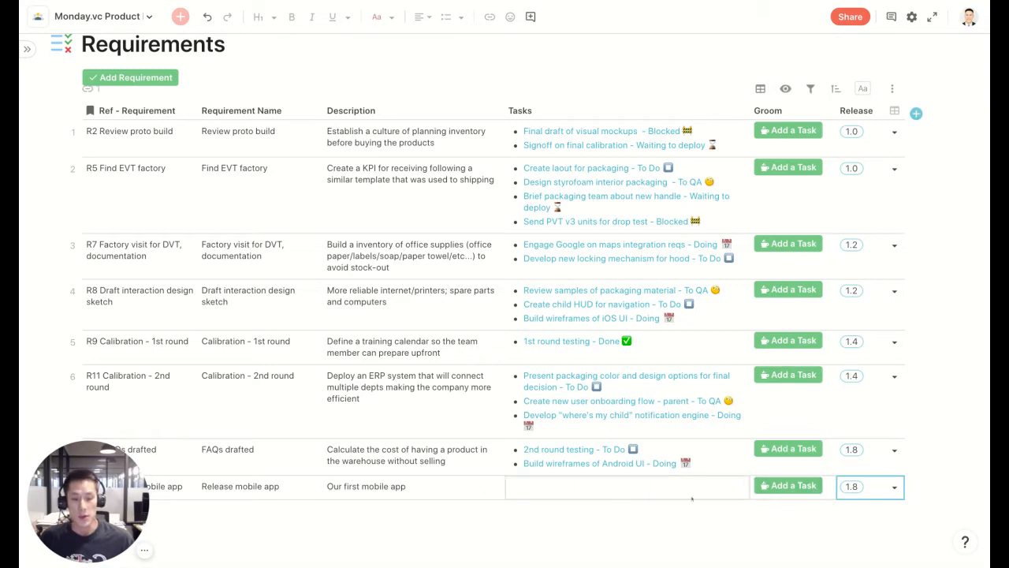
Add a task named Design wireframe of type Feature to the new requirement.
{"action": "left_click", "coordinate": [788, 486]}
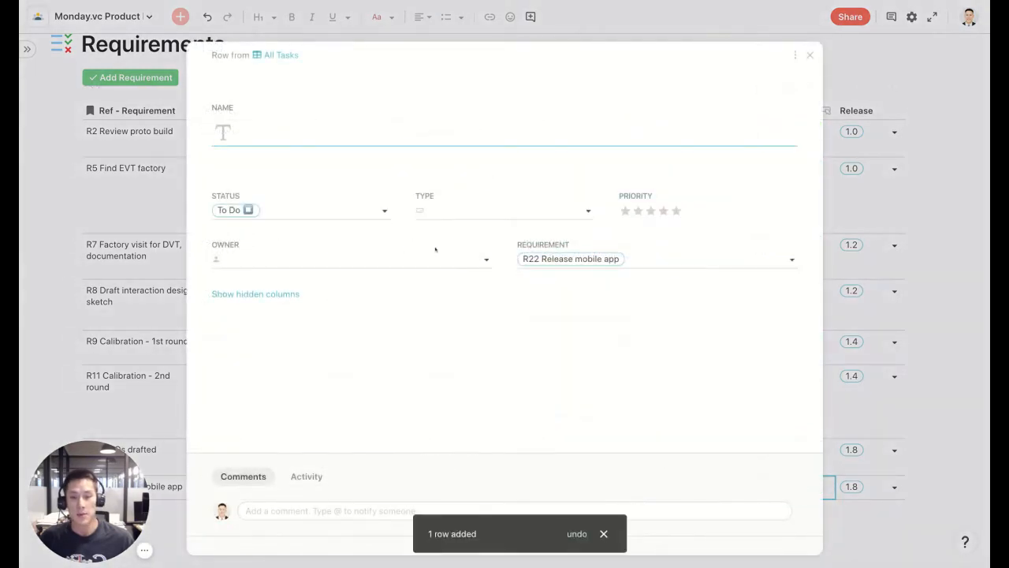
{"action": "left_click", "coordinate": [298, 136]}
{"action": "type", "text": "SD"}
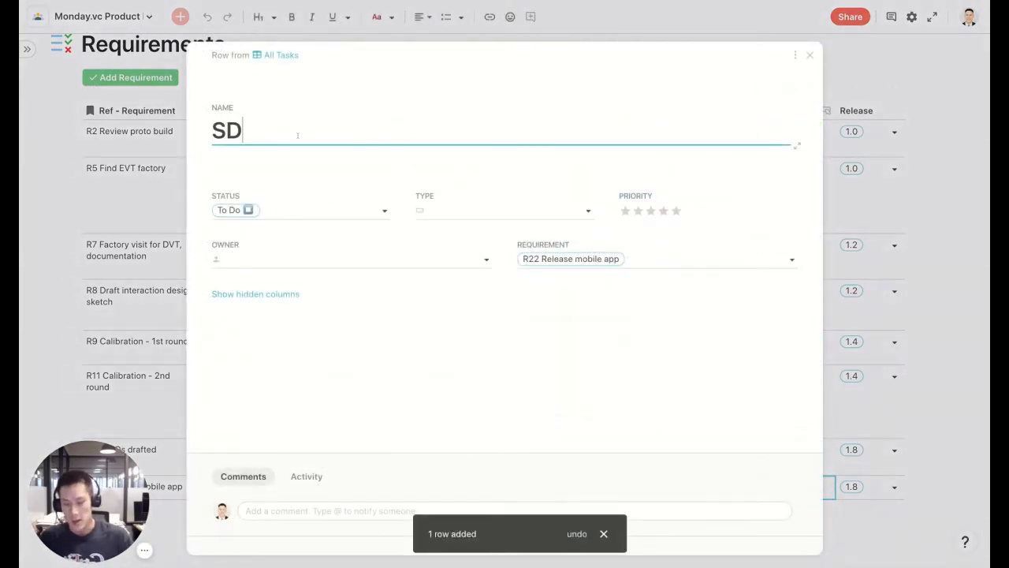
{"action": "key", "text": "BackSpace"}
{"action": "key", "text": "BackSpace"}
{"action": "type", "text": "Design wireframe"}
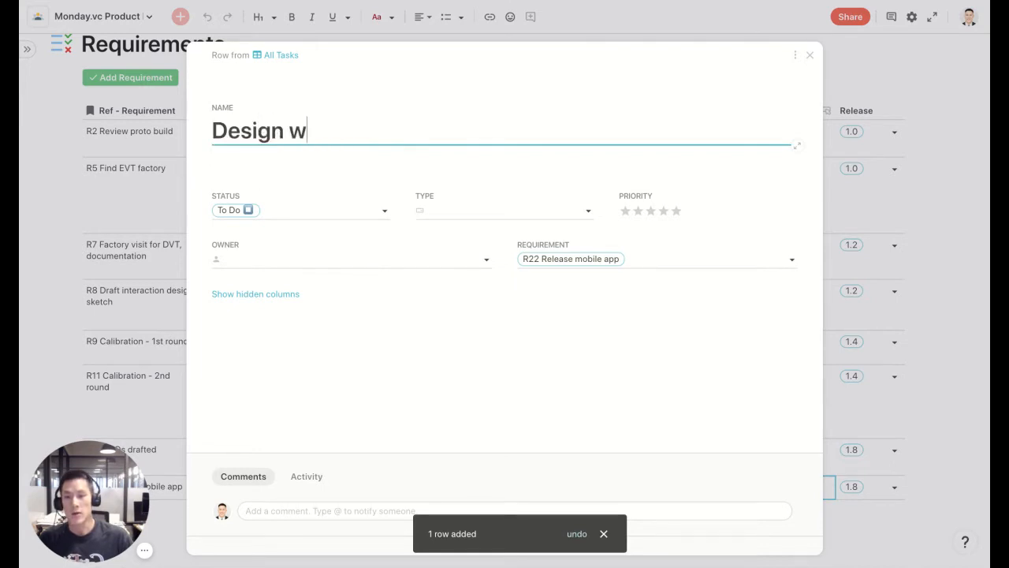
{"action": "left_click", "coordinate": [477, 213]}
{"action": "left_click", "coordinate": [512, 244]}
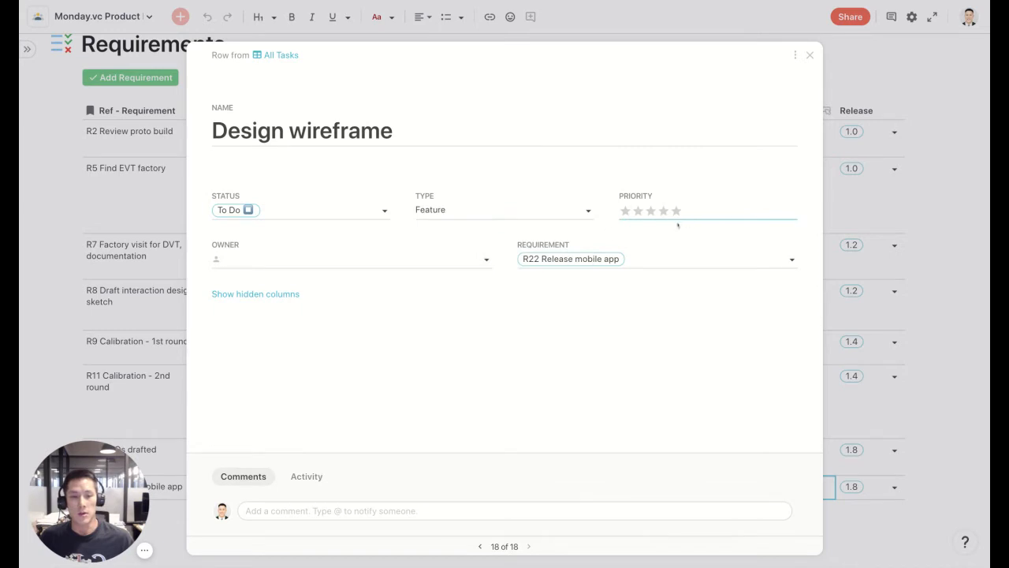
{"action": "left_click", "coordinate": [938, 420]}
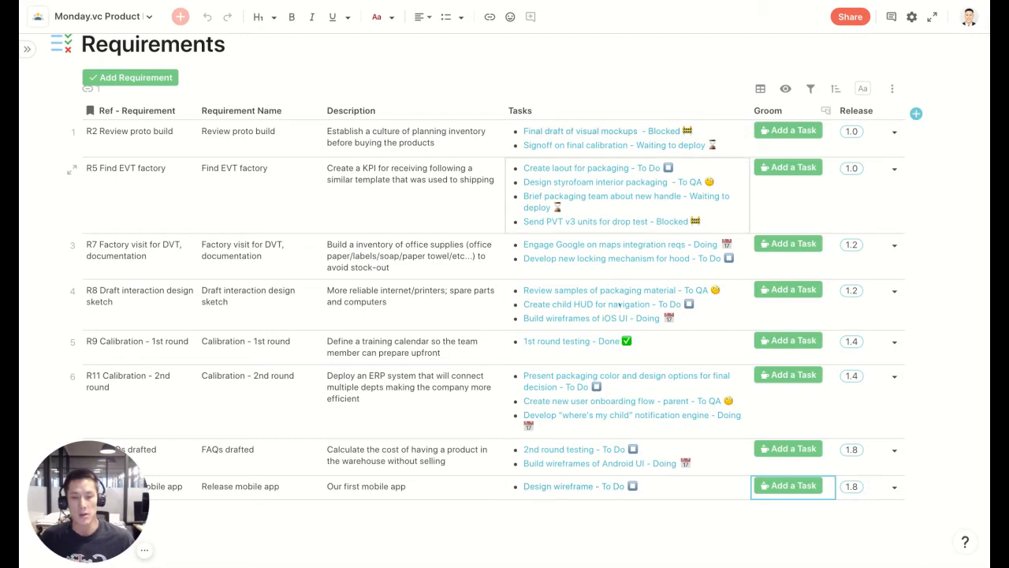
Add a second task named Another task to the new requirement.
{"action": "left_click", "coordinate": [788, 486]}
{"action": "type", "text": "Another task"}
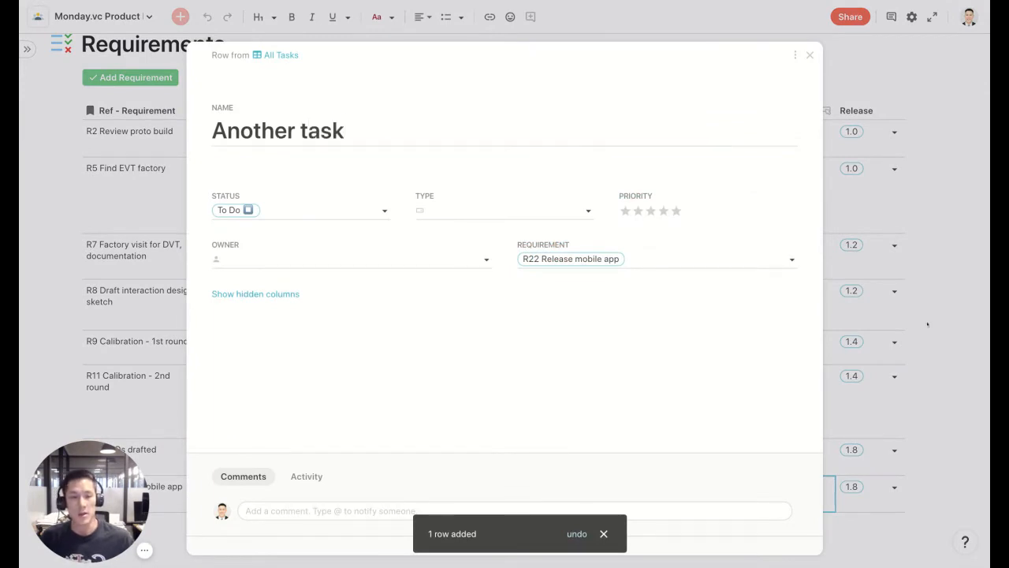
{"action": "key", "text": "Escape"}
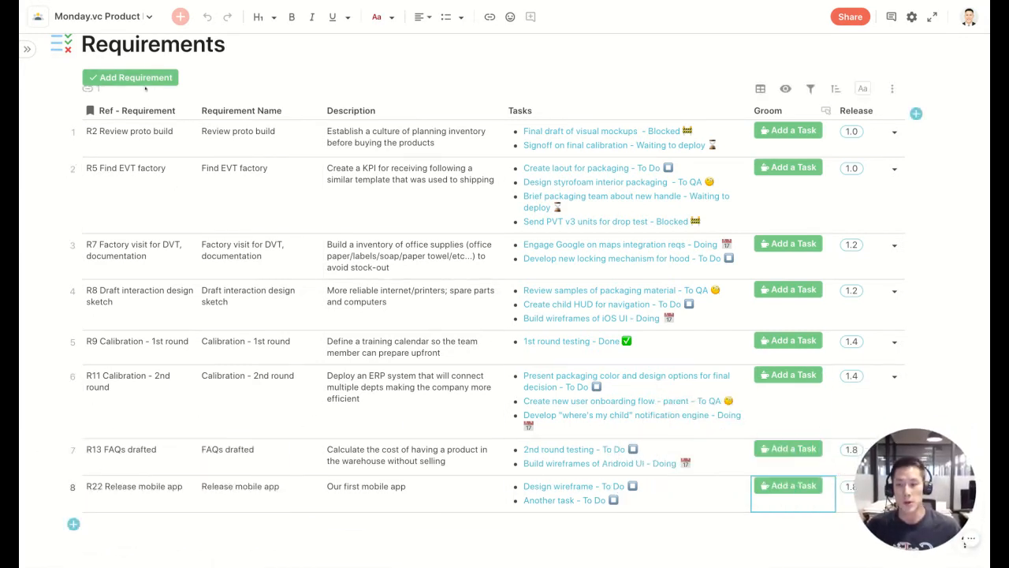
Open the Groom page under During Meeting and review its requirements grouped by release.
{"action": "left_click", "coordinate": [28, 50]}
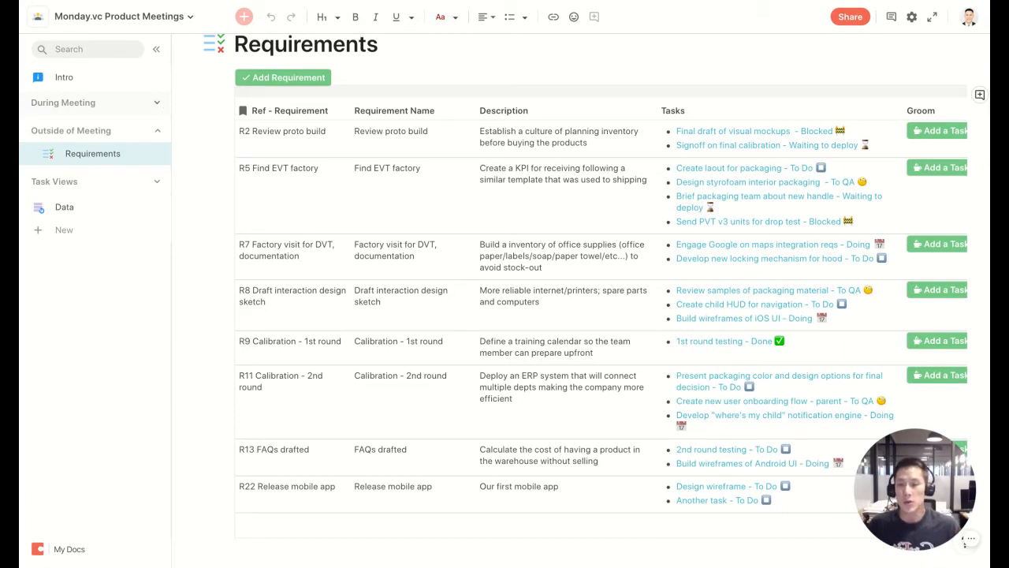
{"action": "left_click", "coordinate": [157, 103]}
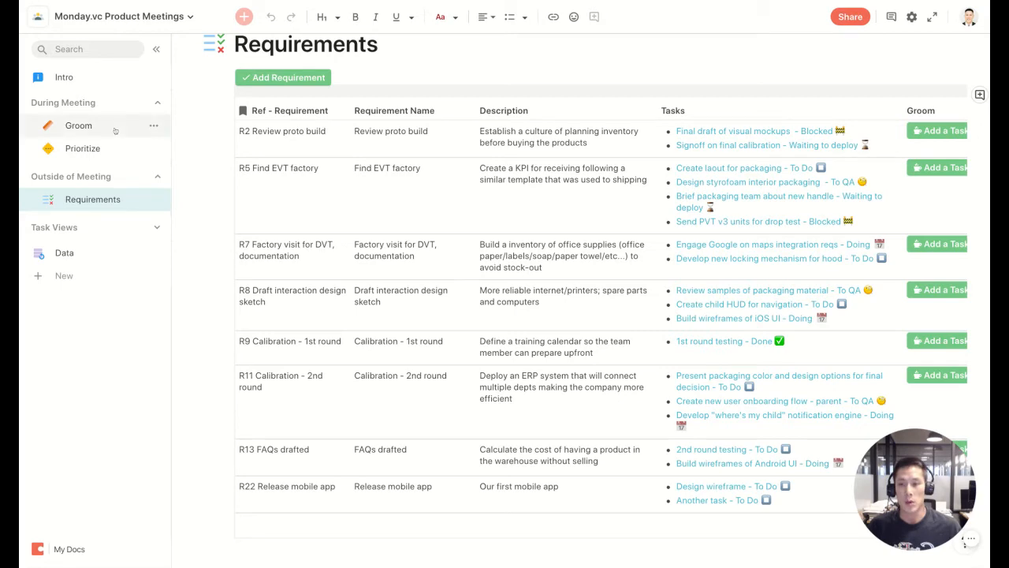
{"action": "left_click", "coordinate": [117, 126]}
{"action": "left_click_drag", "start_coordinate": [906, 482], "coordinate": [76, 494]}
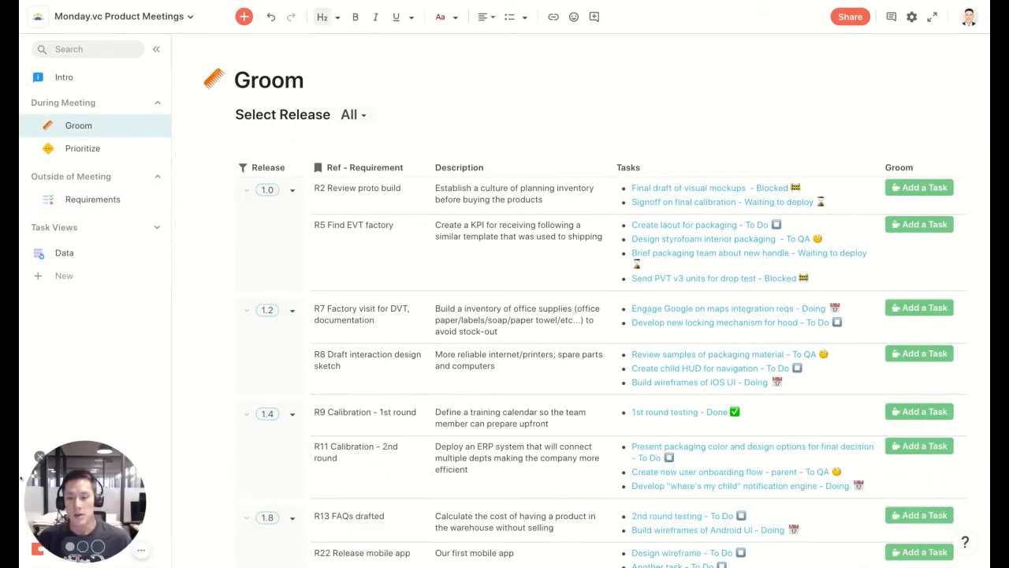
{"action": "left_click", "coordinate": [158, 50]}
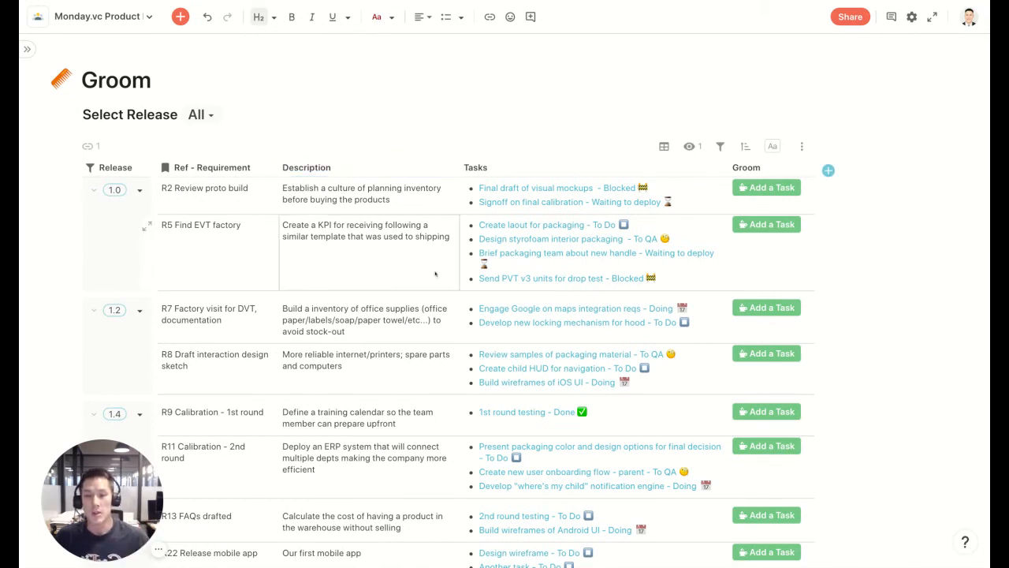
{"action": "scroll", "coordinate": [435, 274], "scroll_direction": "down", "scroll_amount": 2}
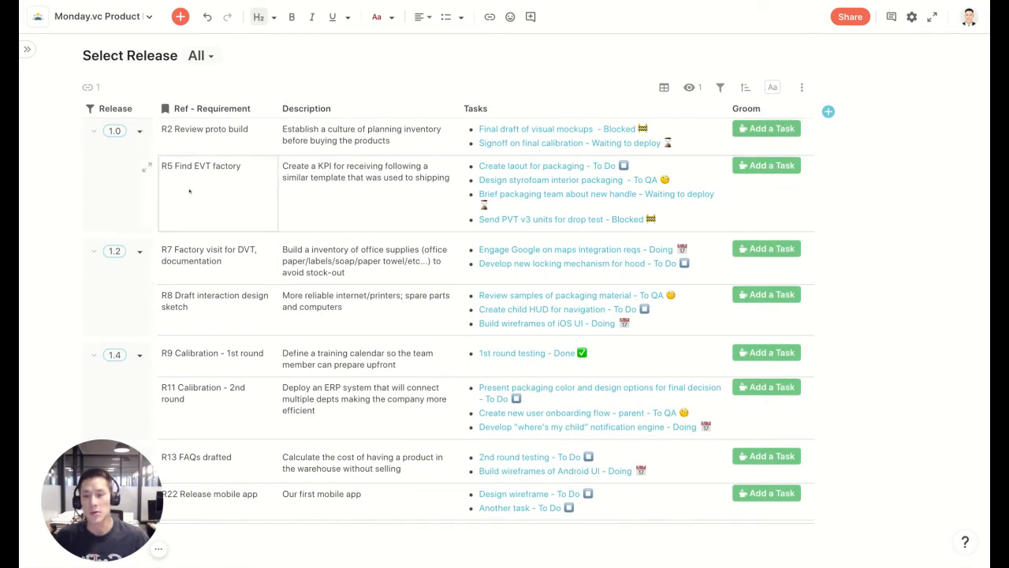
Add a task named Do another test of type Chore to the R9 Calibration - 1st round requirement.
{"action": "scroll", "coordinate": [189, 190], "scroll_direction": "down", "scroll_amount": 3}
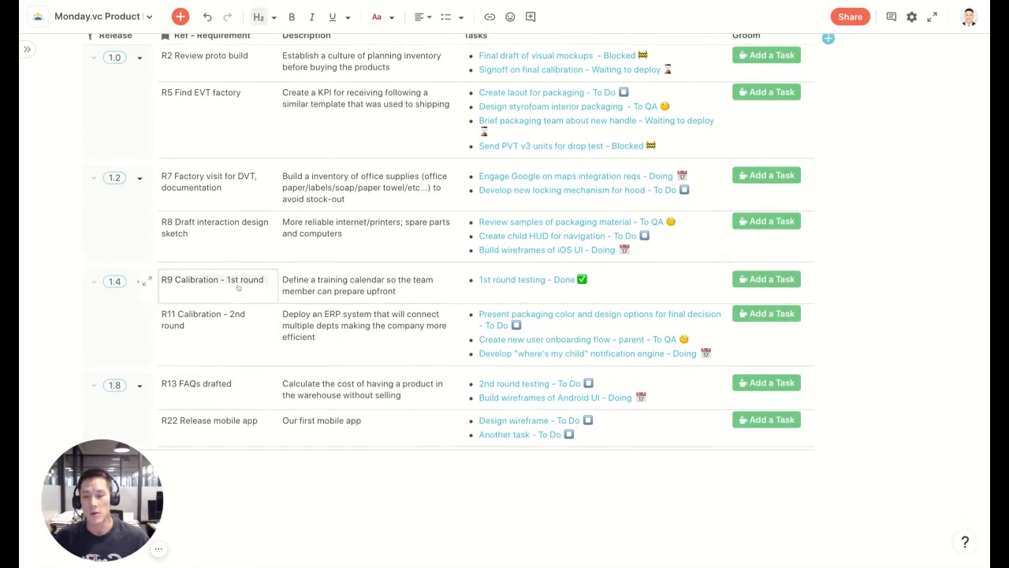
{"action": "left_click", "coordinate": [767, 279]}
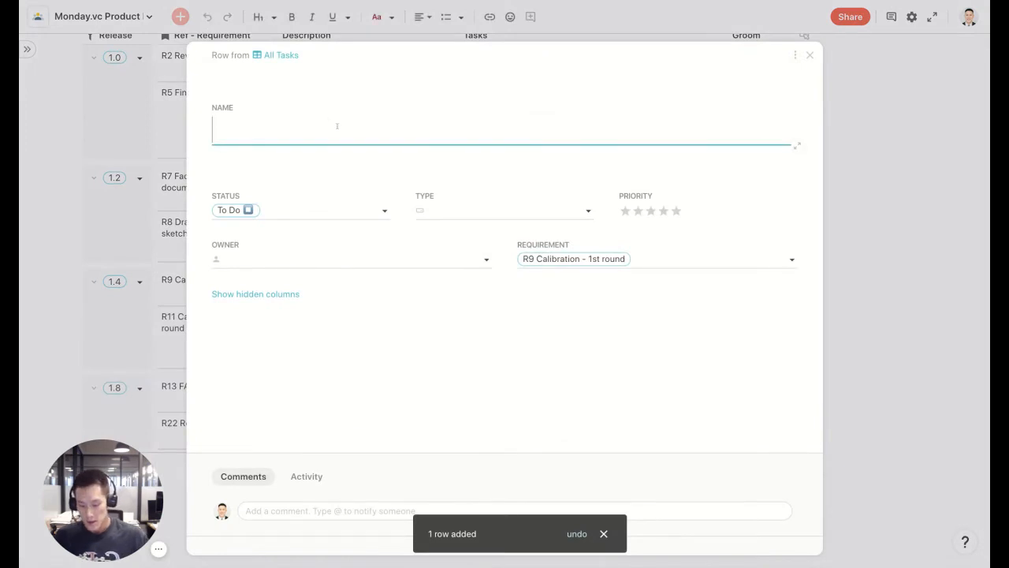
{"action": "type", "text": "Do another test"}
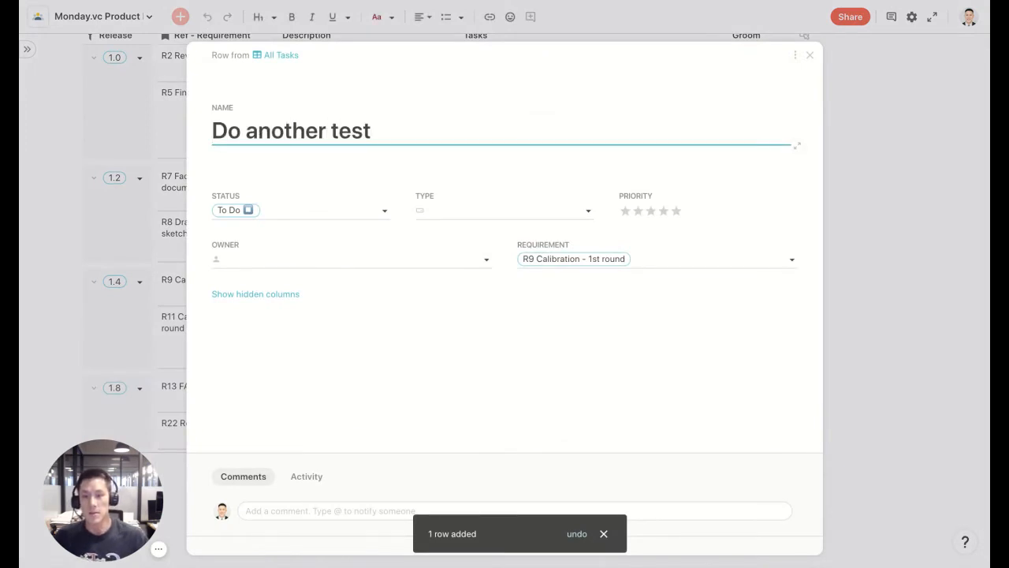
{"action": "left_click", "coordinate": [438, 215]}
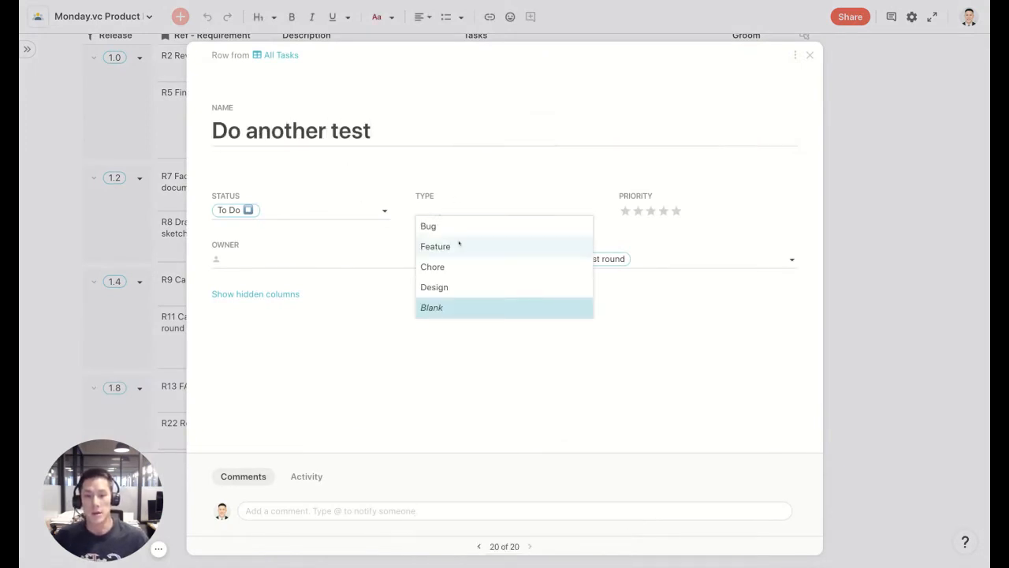
{"action": "left_click", "coordinate": [449, 271]}
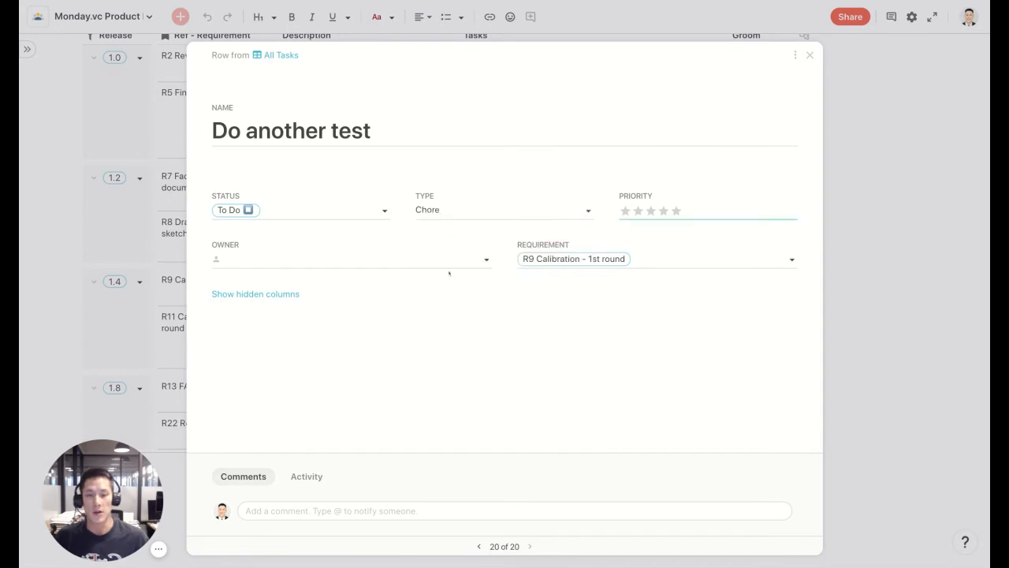
Set the new task's owner to the first listed team member and close the task card.
{"action": "left_click", "coordinate": [693, 326]}
{"action": "left_click", "coordinate": [458, 262]}
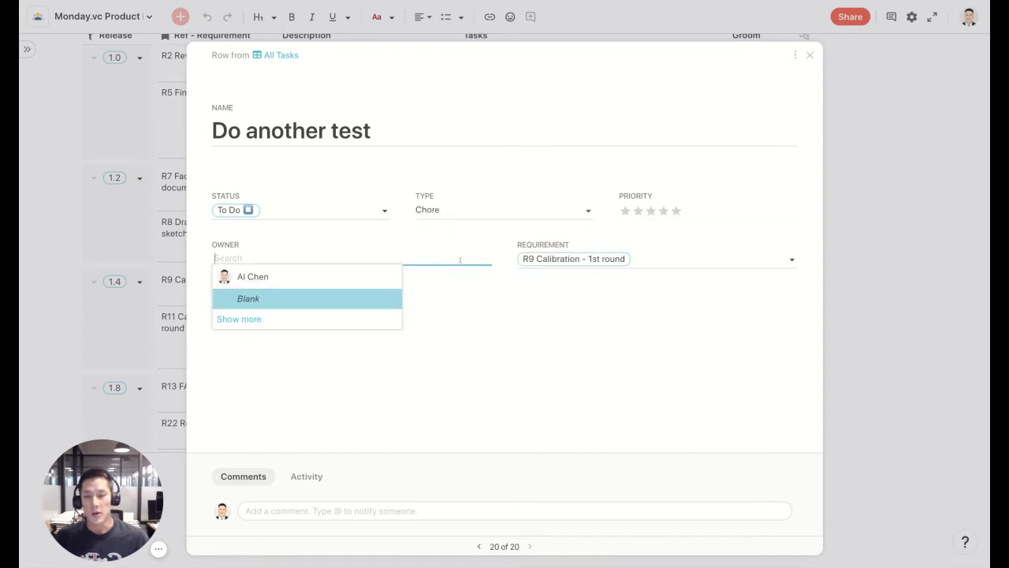
{"action": "left_click", "coordinate": [360, 277]}
{"action": "left_click", "coordinate": [872, 289]}
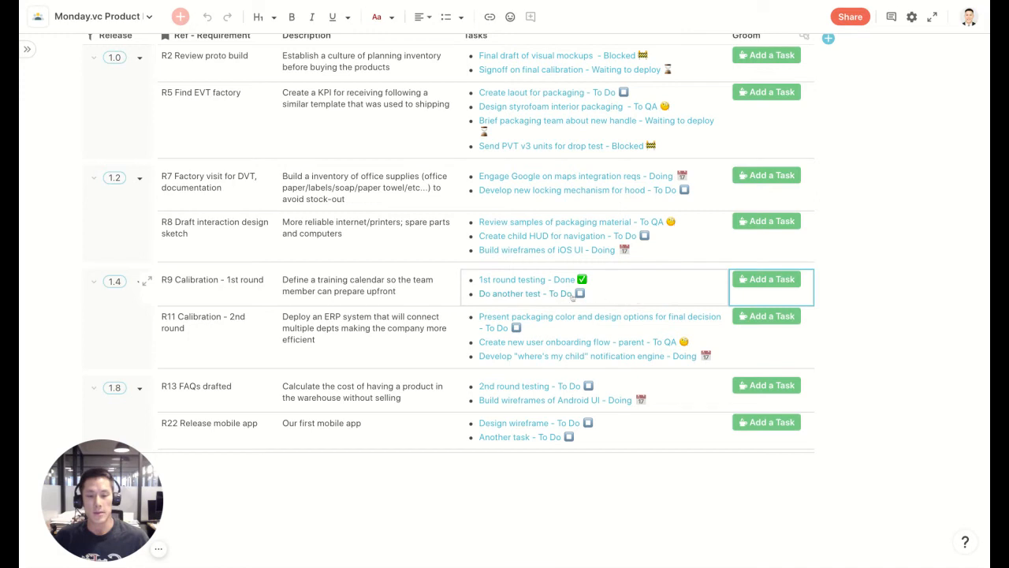
Open the Prioritize page under During Meeting and collapse the page list.
{"action": "scroll", "coordinate": [574, 297], "scroll_direction": "up", "scroll_amount": 1}
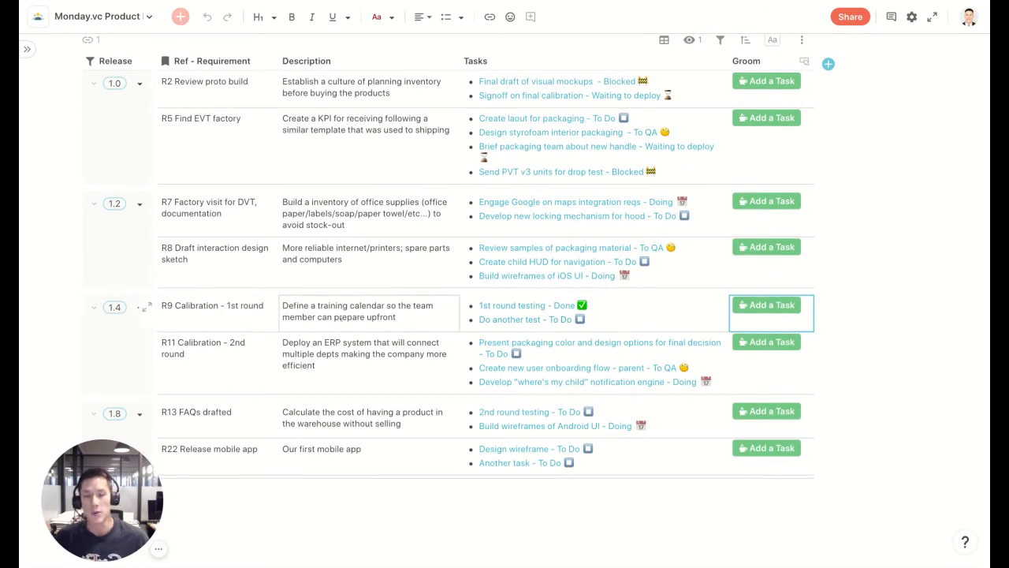
{"action": "scroll", "coordinate": [525, 284], "scroll_direction": "up", "scroll_amount": 2}
{"action": "scroll", "coordinate": [525, 284], "scroll_direction": "down", "scroll_amount": 1}
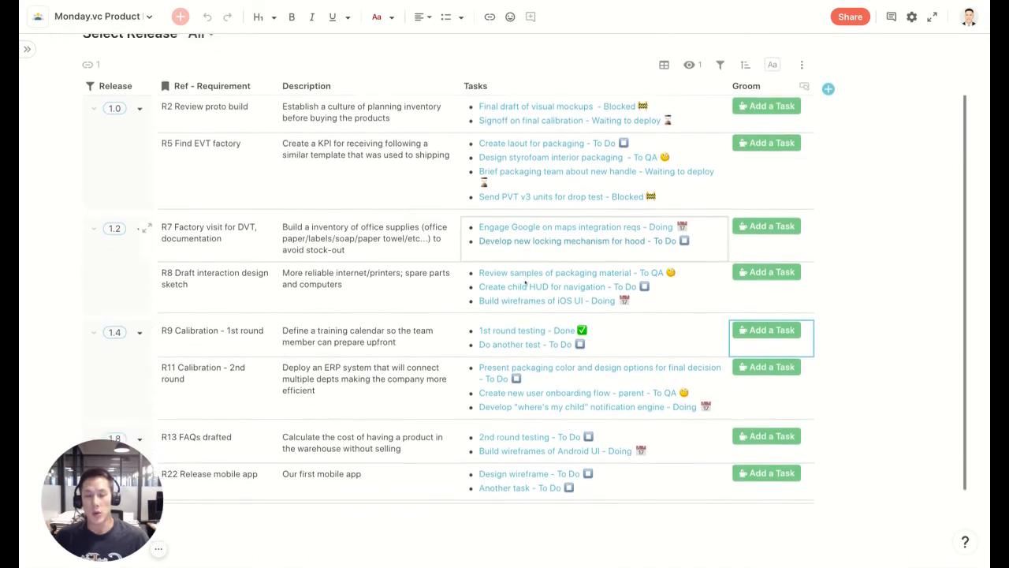
{"action": "mouse_move", "coordinate": [526, 283]}
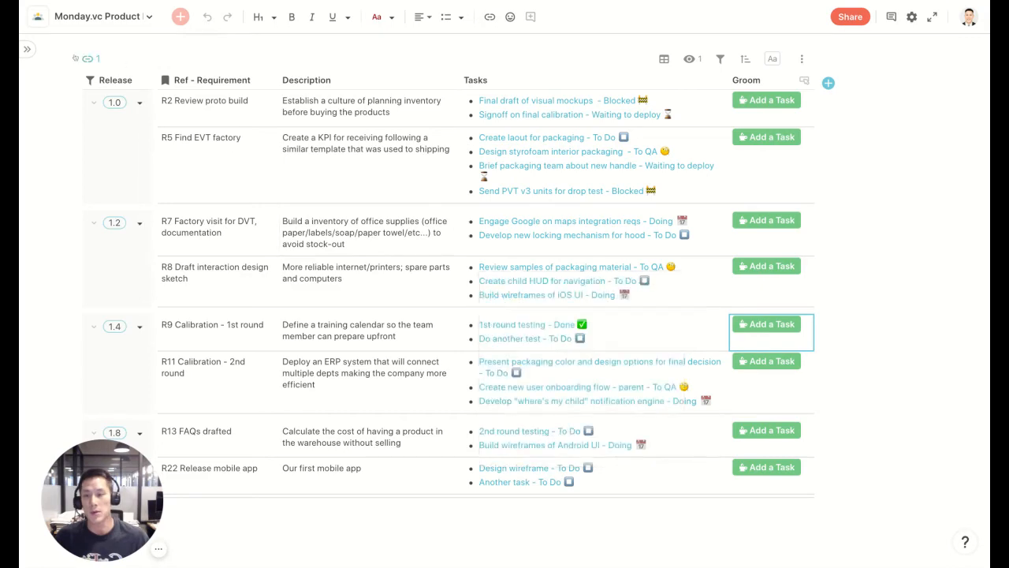
{"action": "left_click", "coordinate": [27, 49]}
{"action": "left_click", "coordinate": [78, 150]}
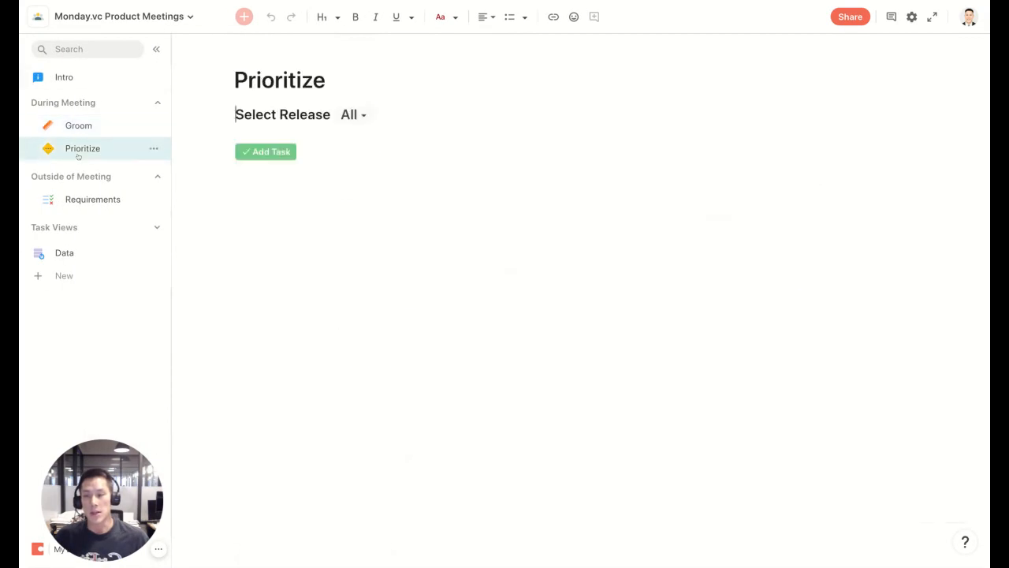
{"action": "left_click", "coordinate": [156, 50]}
Change the status of Send PVT v3 units for drop test to To Do.
{"action": "scroll", "coordinate": [431, 249], "scroll_direction": "down", "scroll_amount": 1}
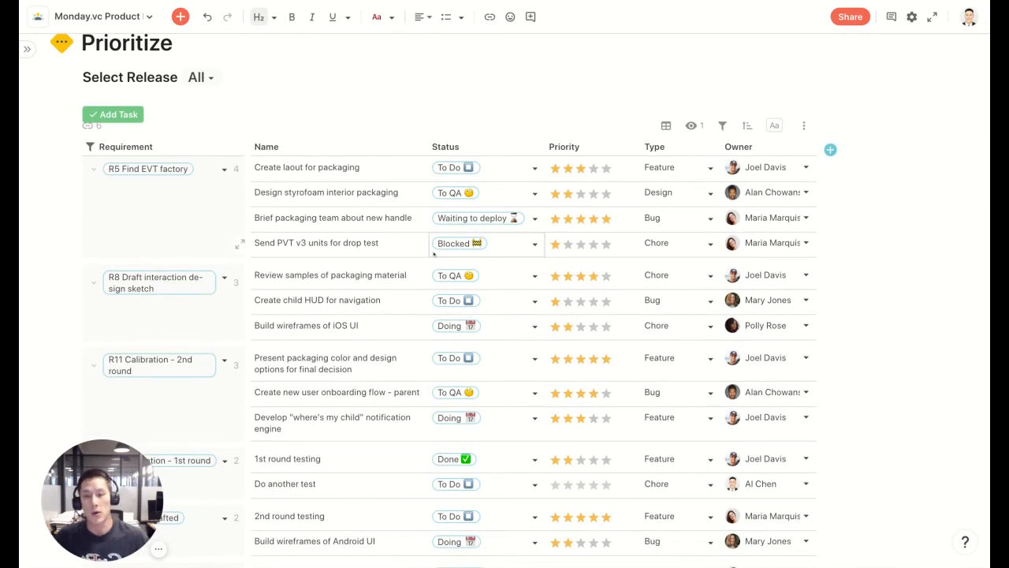
{"action": "scroll", "coordinate": [330, 242], "scroll_direction": "down", "scroll_amount": 2}
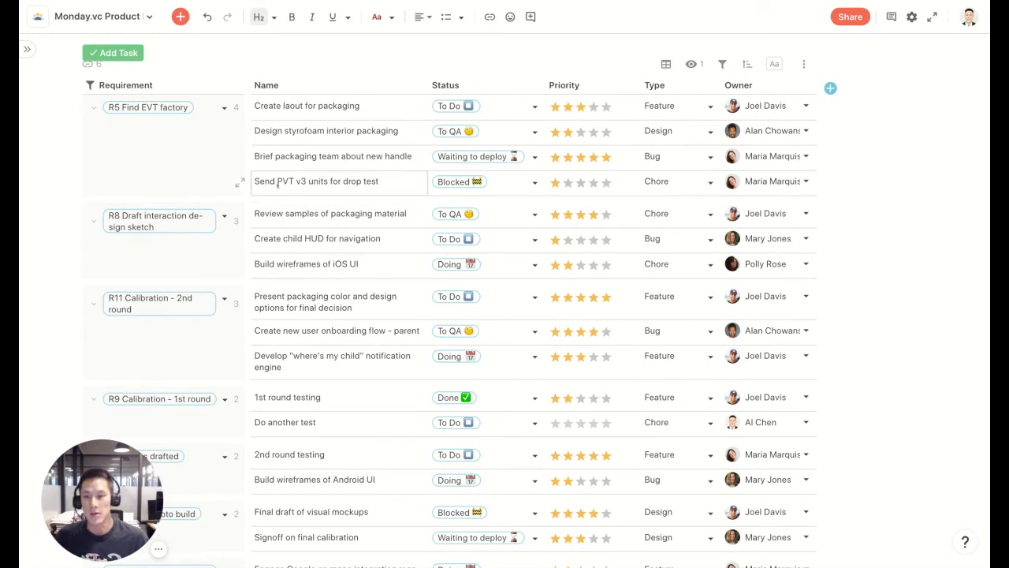
{"action": "left_click", "coordinate": [536, 186]}
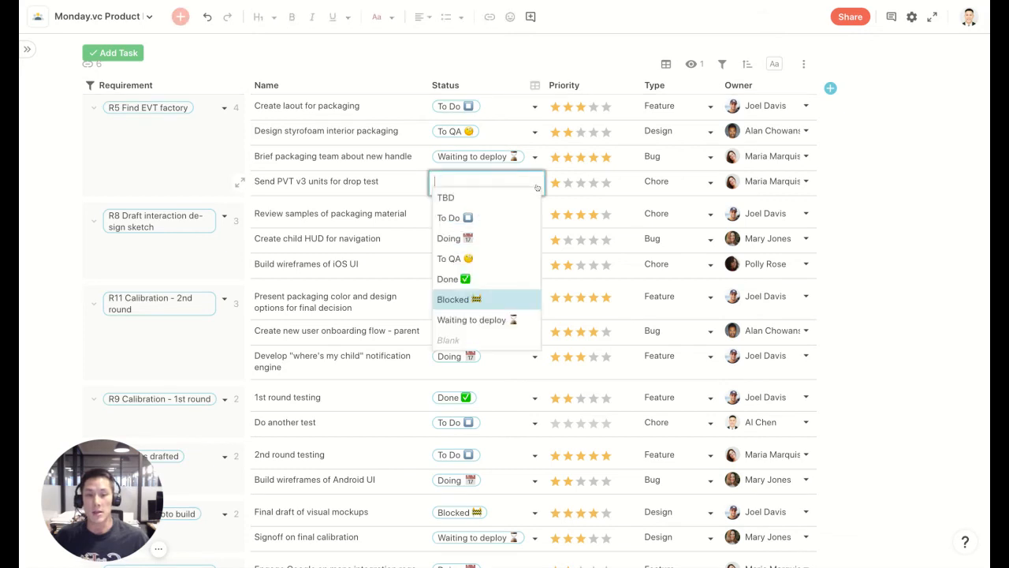
{"action": "left_click", "coordinate": [537, 214]}
Set the priority of Build wireframes of iOS UI to four stars and Do another test to three stars.
{"action": "left_click", "coordinate": [540, 221]}
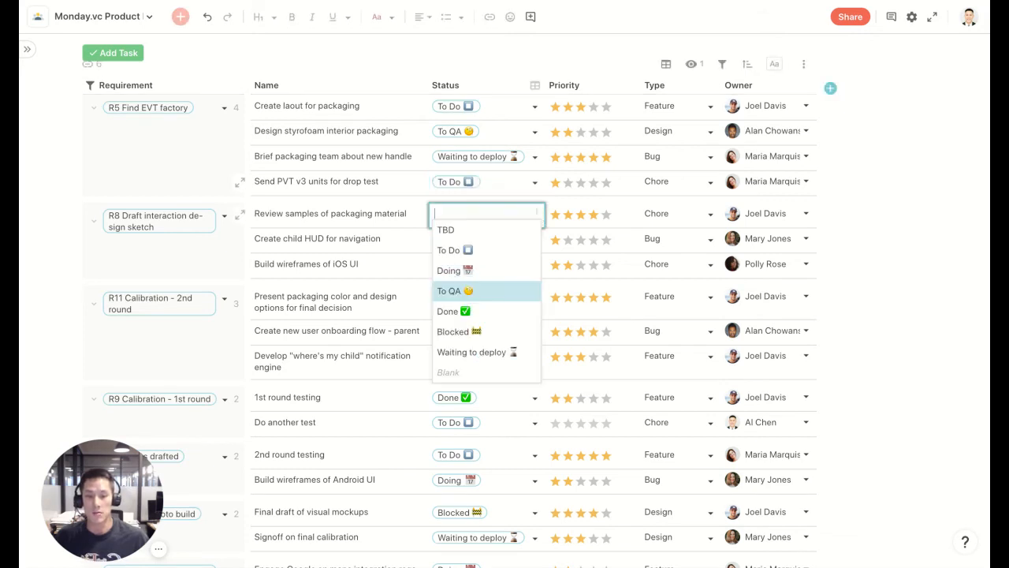
{"action": "left_click", "coordinate": [567, 301]}
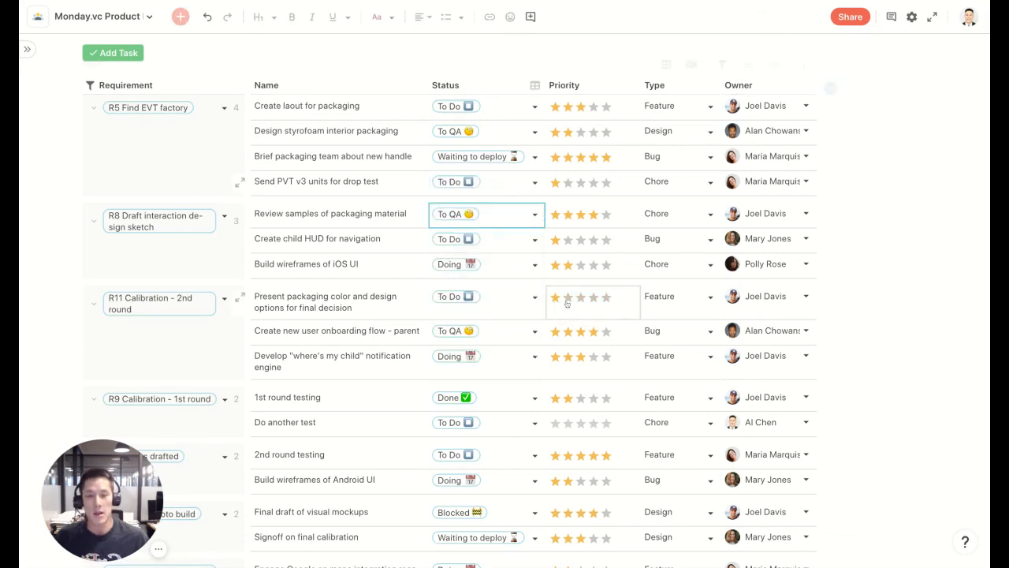
{"action": "left_click", "coordinate": [595, 270]}
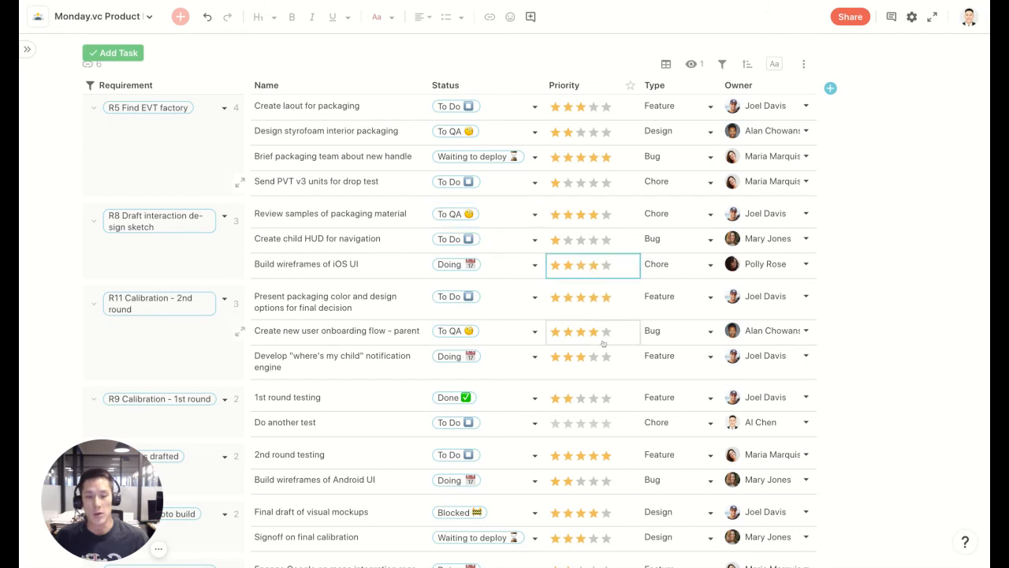
{"action": "left_click", "coordinate": [586, 423]}
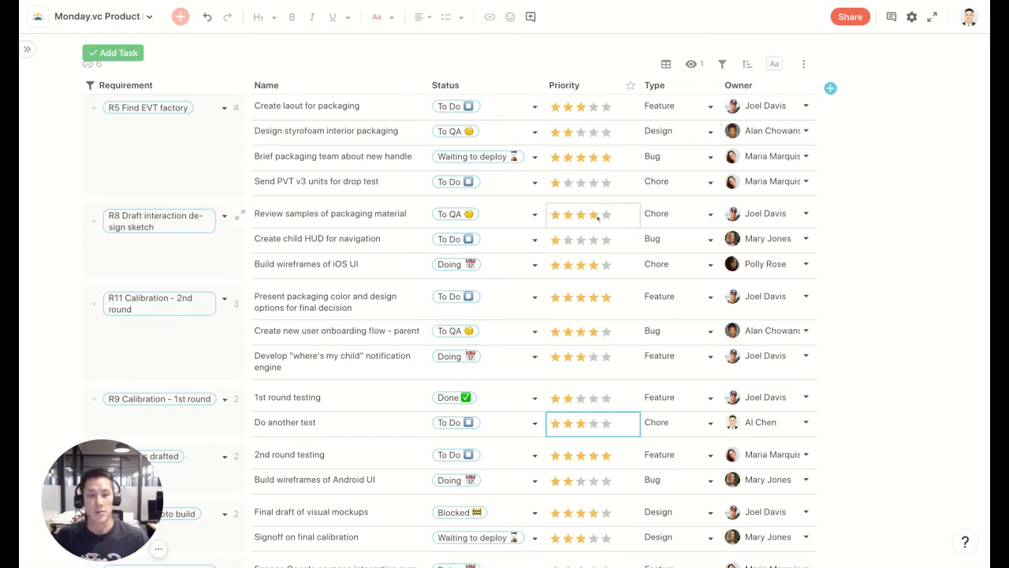
Give the Design wireframe and Another task tasks under R22 a five-star priority.
{"action": "scroll", "coordinate": [763, 223], "scroll_direction": "down", "scroll_amount": 5}
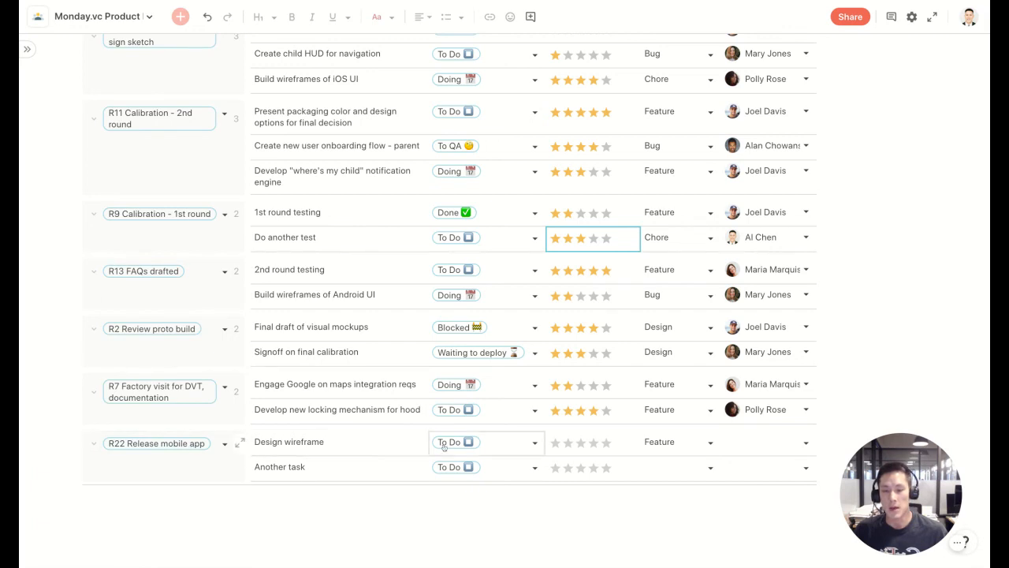
{"action": "left_click", "coordinate": [605, 446]}
{"action": "left_click", "coordinate": [606, 469]}
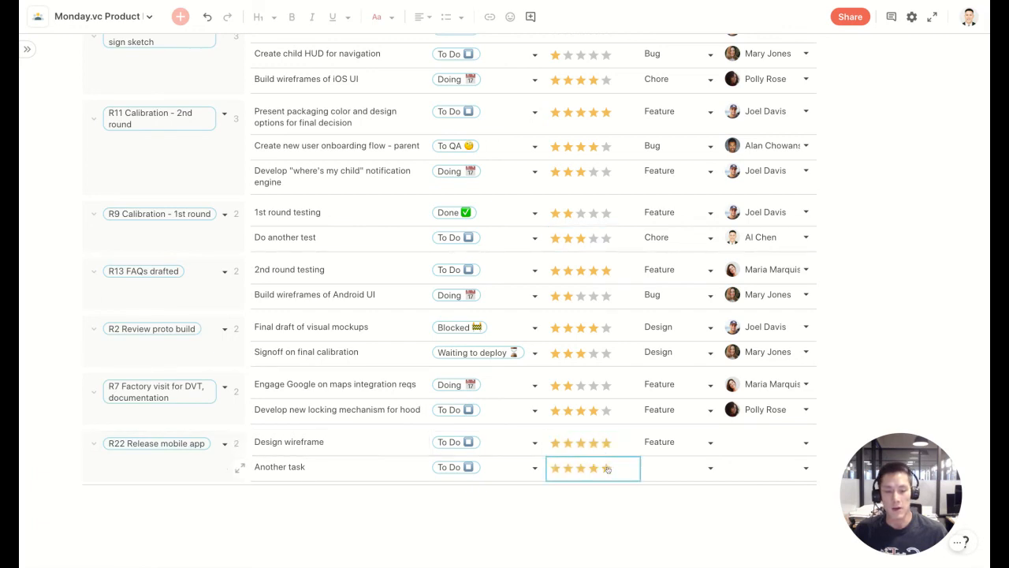
Set the type of Another task to Feature.
{"action": "left_click", "coordinate": [712, 442]}
{"action": "left_click", "coordinate": [726, 468]}
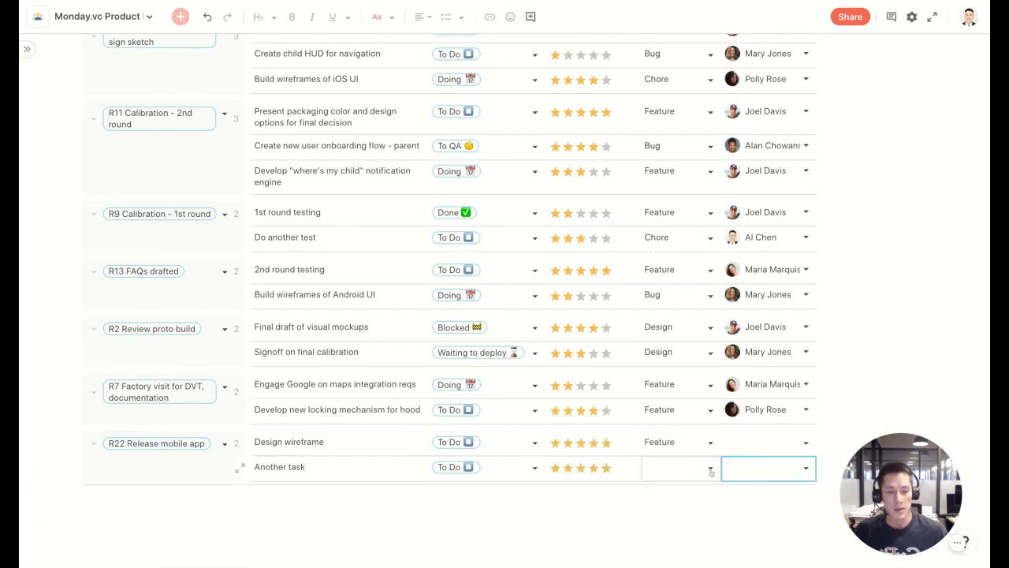
{"action": "left_click", "coordinate": [711, 469]}
{"action": "left_click", "coordinate": [676, 394]}
Assign both R22 tasks, Design wireframe and Another task, to the first listed team member.
{"action": "left_click", "coordinate": [788, 442]}
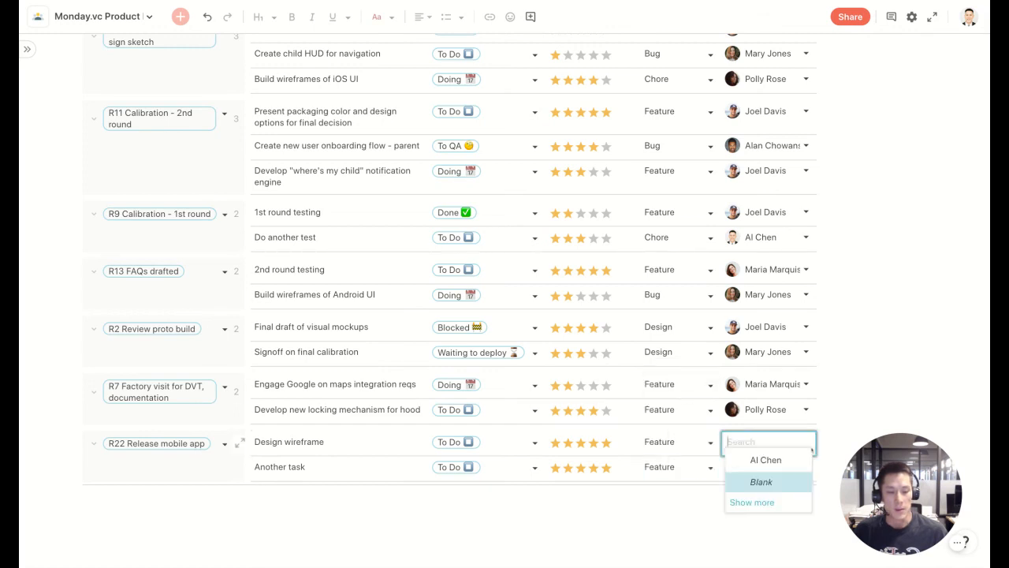
{"action": "left_click", "coordinate": [742, 460]}
{"action": "left_click", "coordinate": [804, 467]}
{"action": "left_click", "coordinate": [758, 484]}
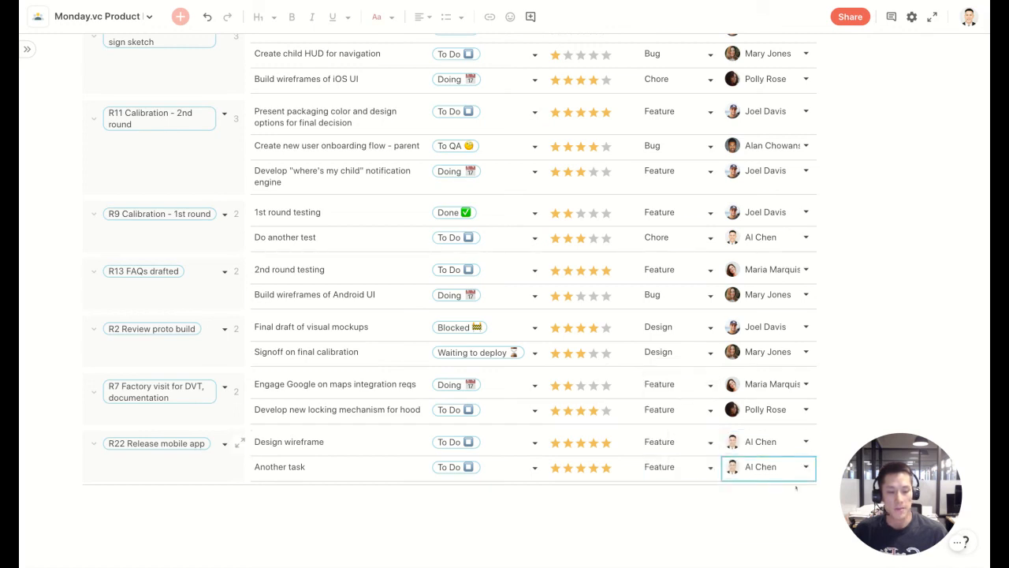
Return to the Intro page of the doc.
{"action": "left_click", "coordinate": [27, 49]}
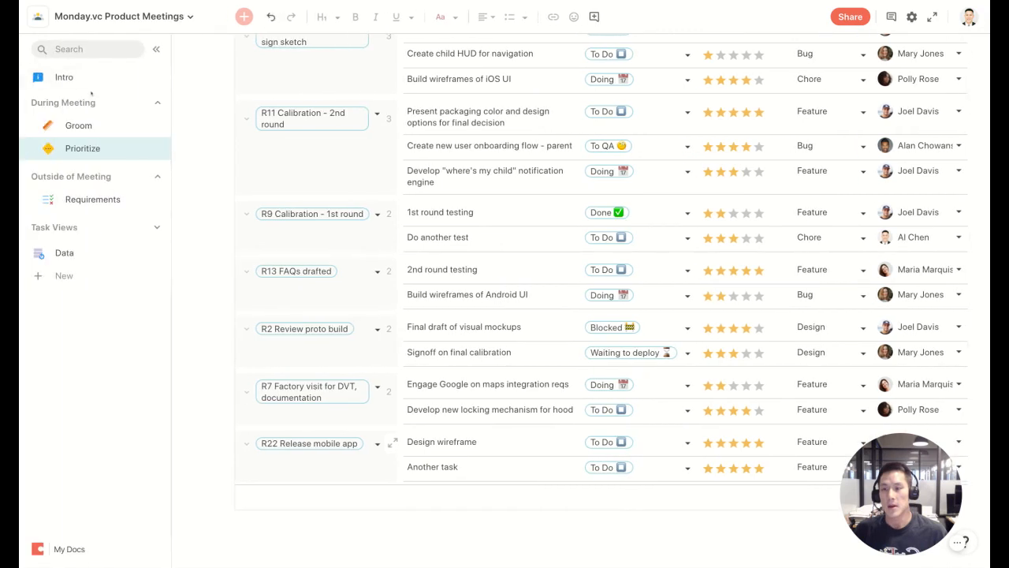
{"action": "left_click", "coordinate": [65, 77]}
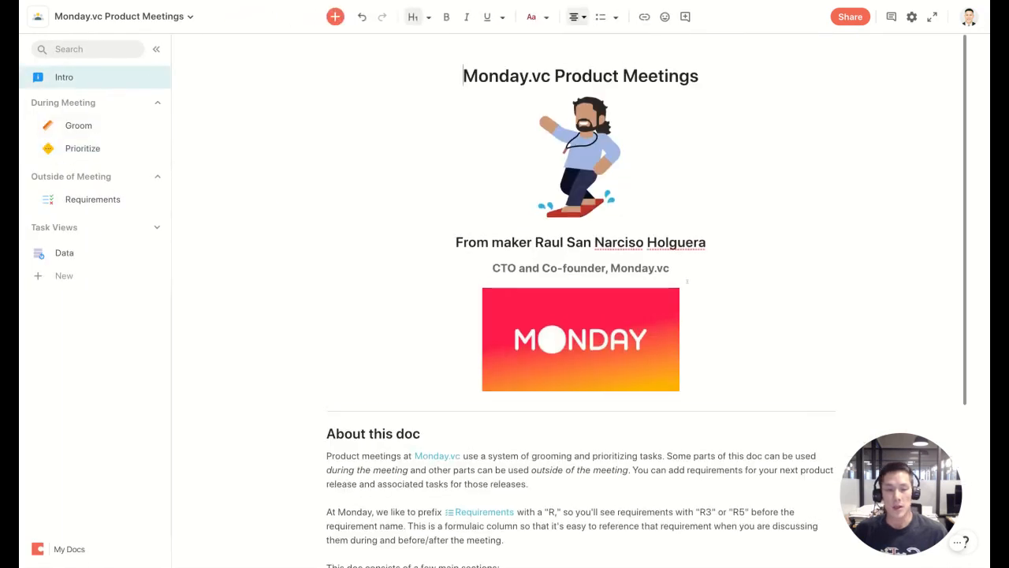